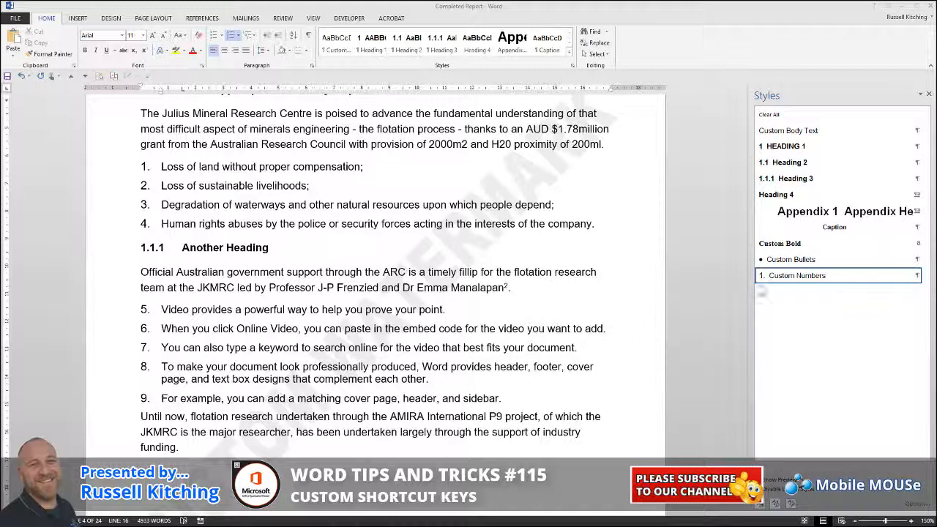
- Open the shortcut key settings for the Custom Numbers style
mouse_move(801, 279)
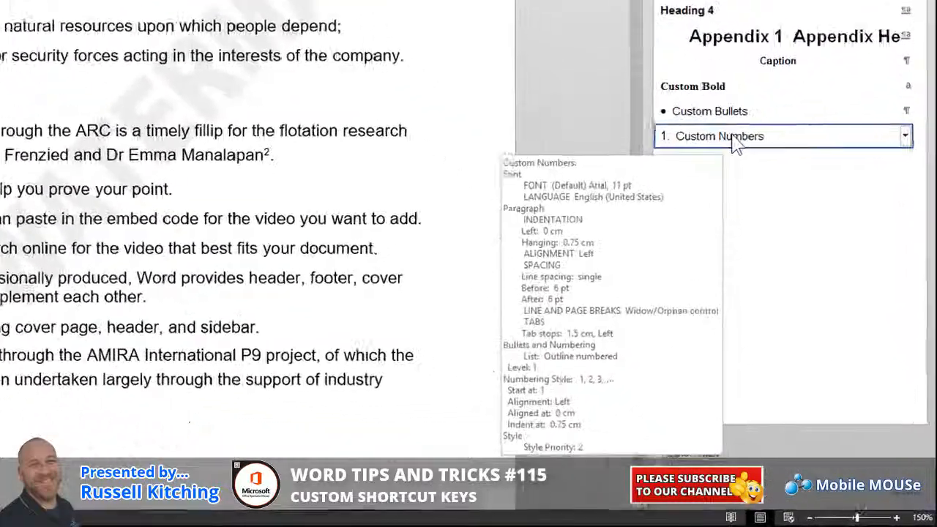
right_click(837, 283)
click(744, 139)
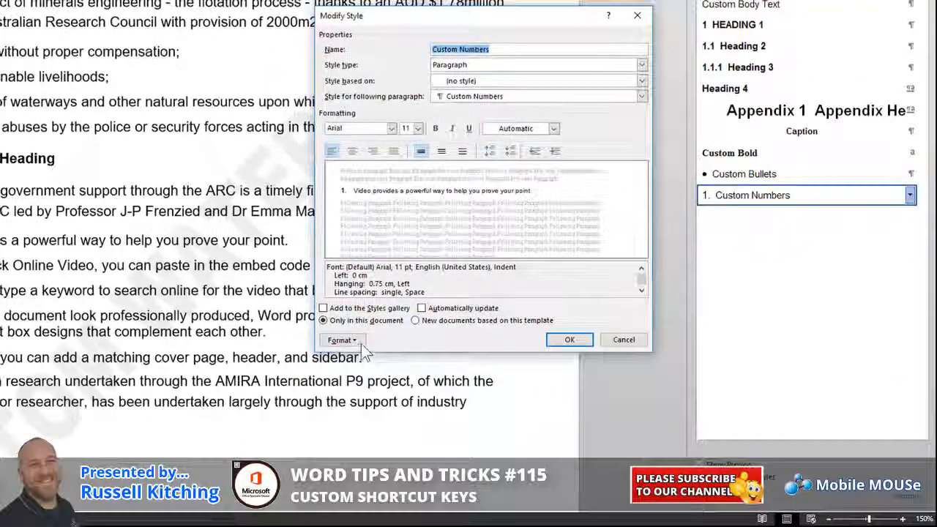
click(275, 320)
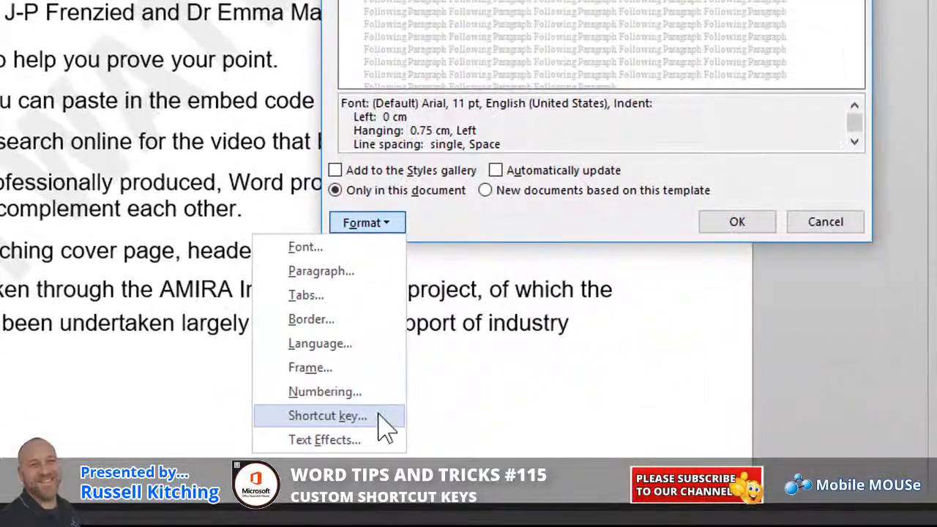
click(344, 423)
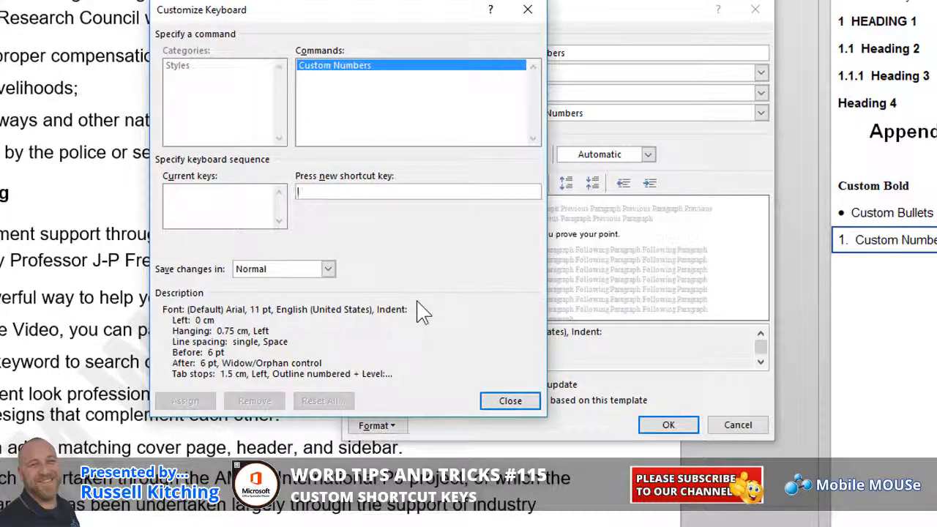
- Check the current assignments of Alt+N and Ctrl+C for the Custom Numbers style, clearing each entry
key(alt+n)
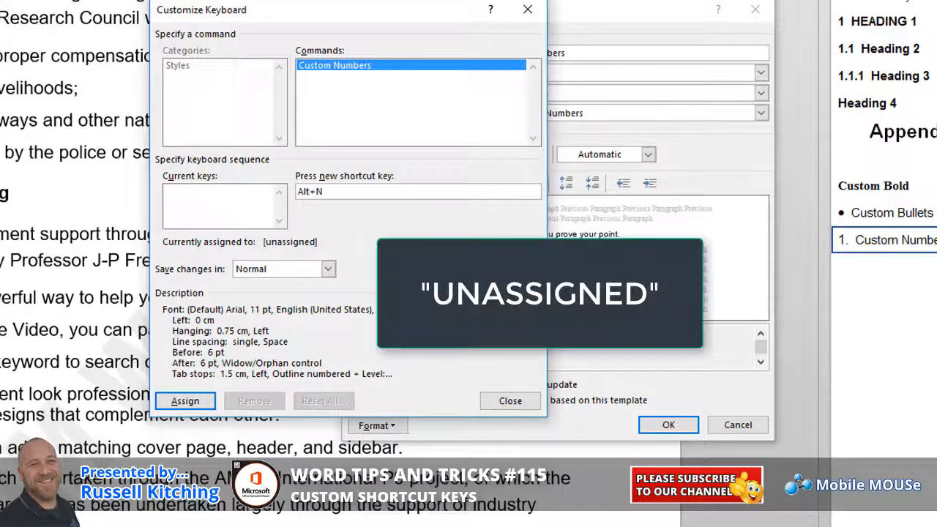
key(BackSpace)
key(ctrl+c)
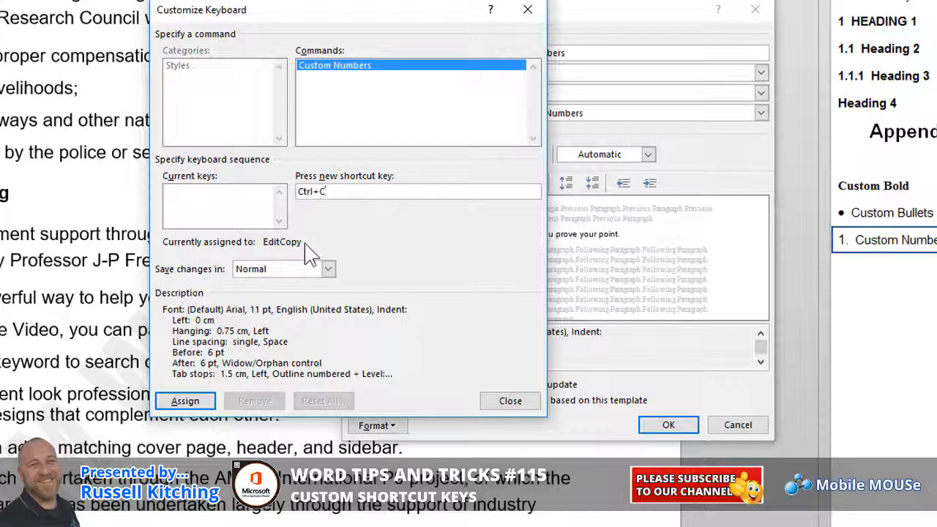
key(BackSpace)
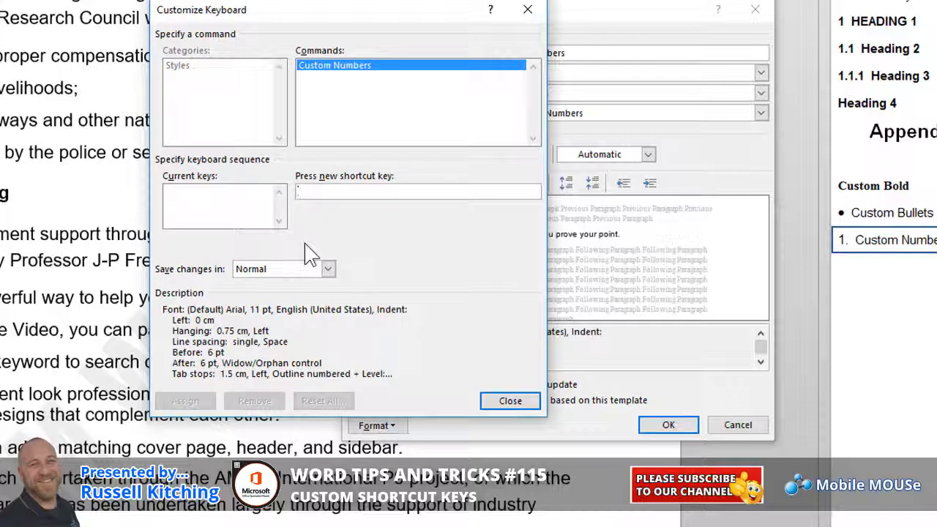
- Assign the shortcut Alt+N,1 to the Custom Numbers style, saving it in Completed Report, and accept the style changes
key(alt+n)
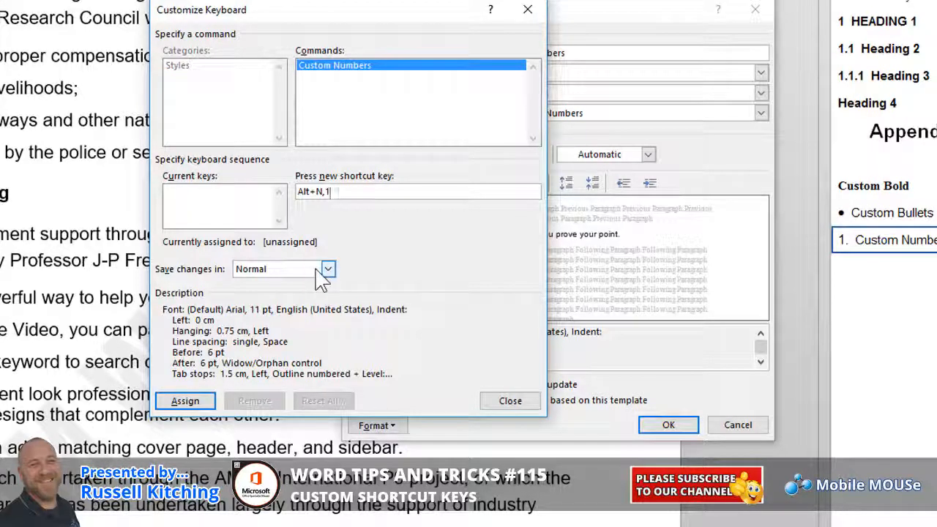
click(322, 270)
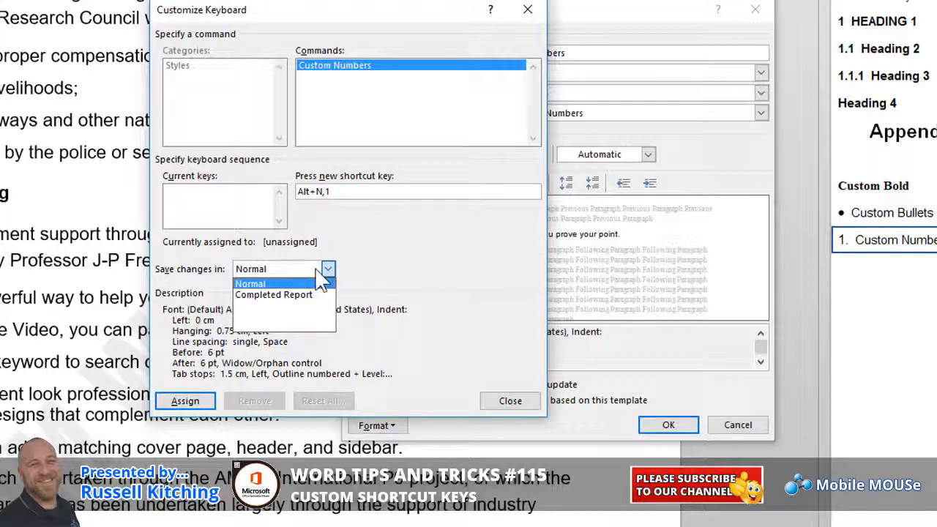
click(307, 294)
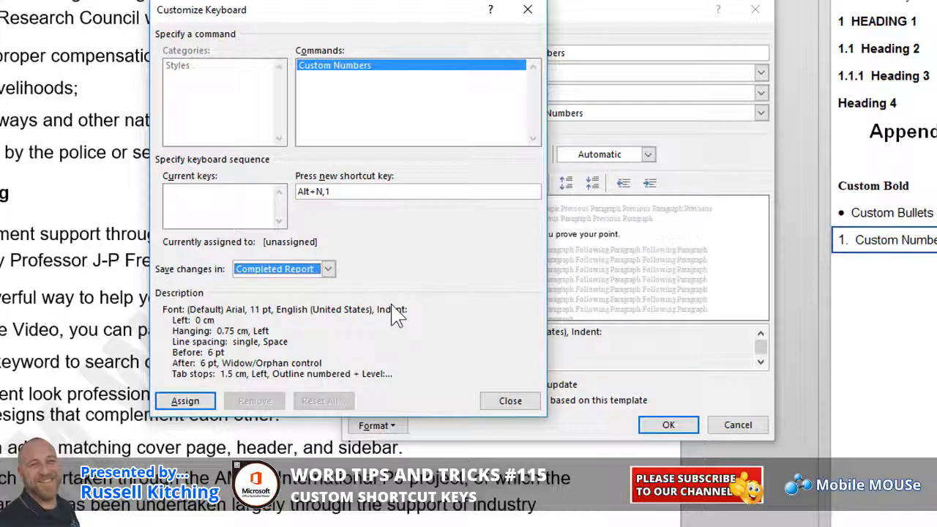
click(196, 404)
click(510, 400)
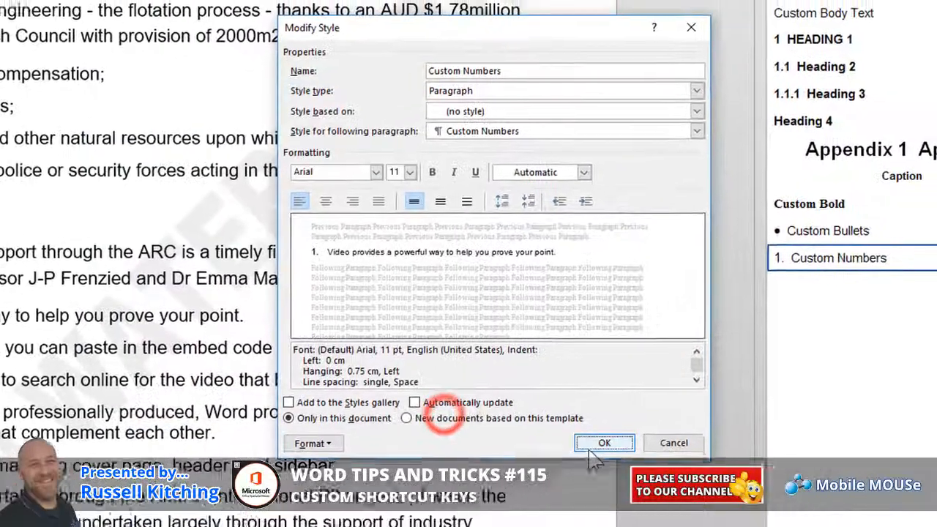
click(668, 425)
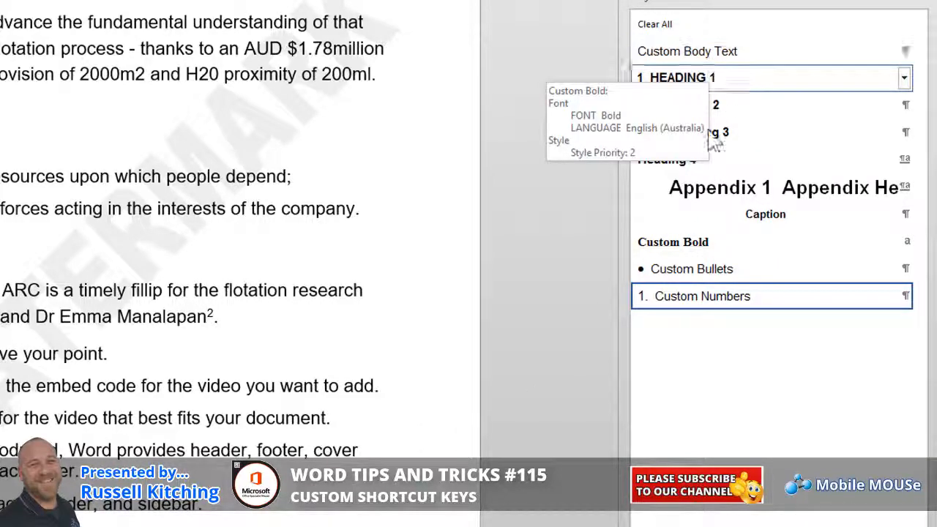
- Modify the Custom Bullets style to use the shortcut Alt+N,2, saved in Completed Report
right_click(710, 269)
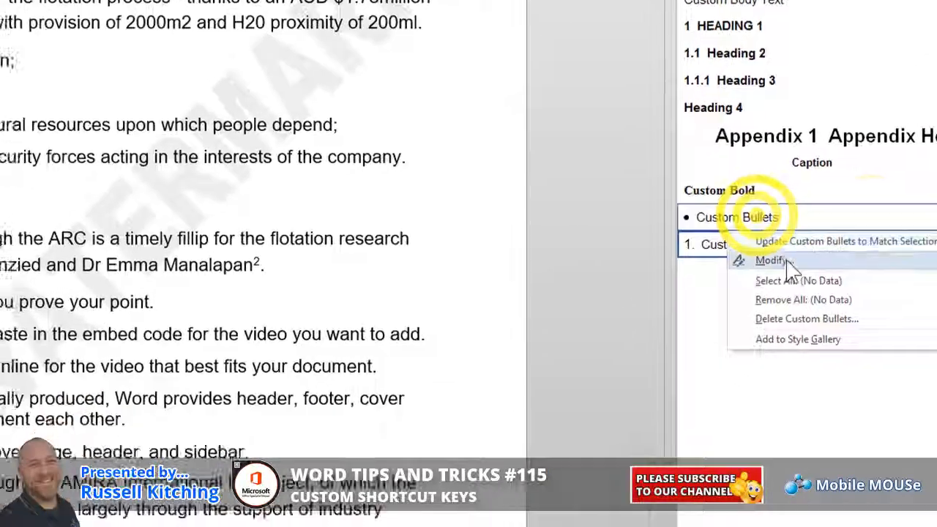
click(776, 307)
click(342, 295)
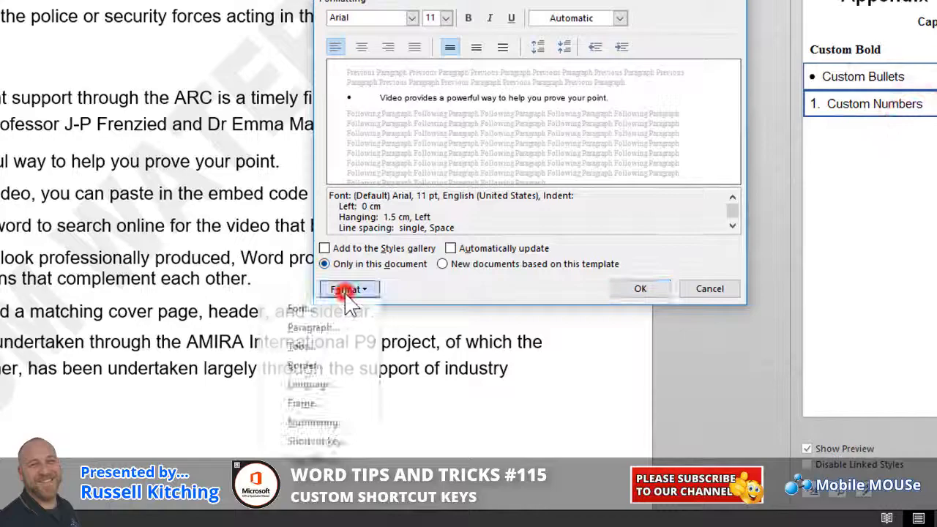
click(341, 445)
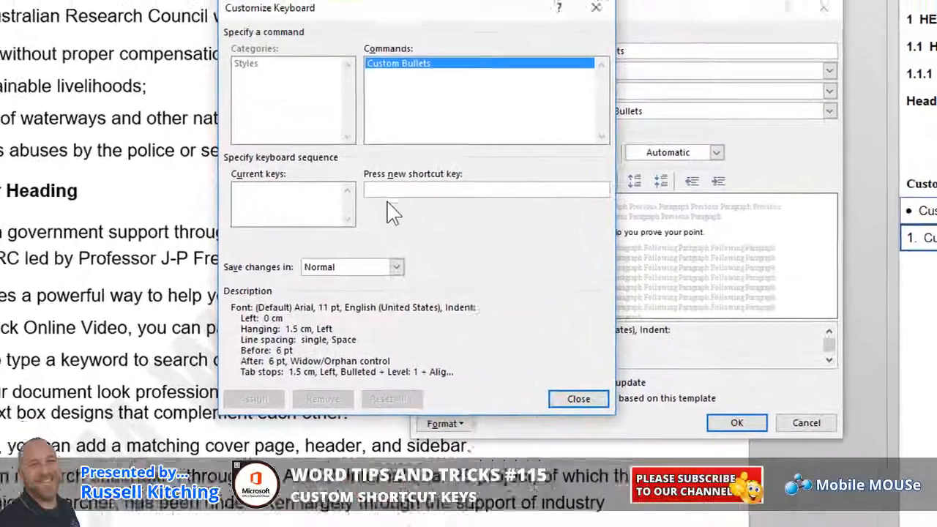
click(407, 288)
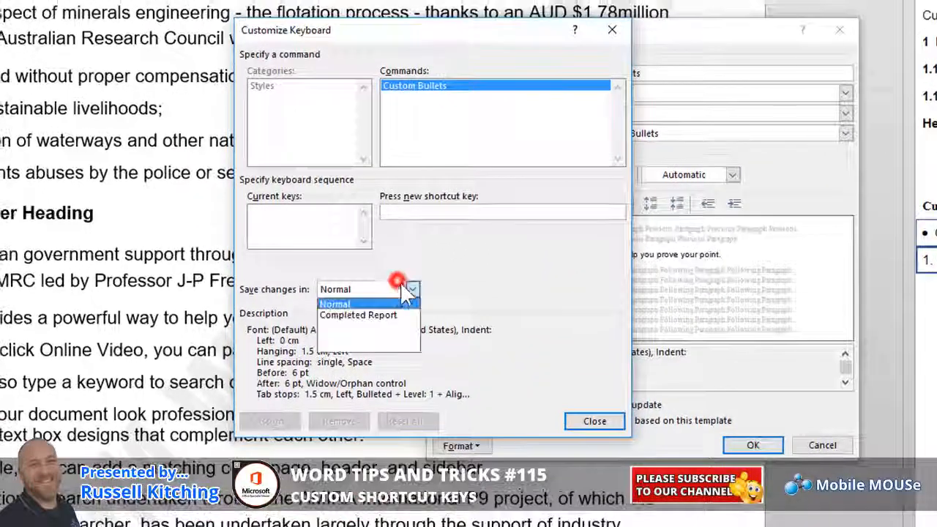
click(366, 316)
click(413, 209)
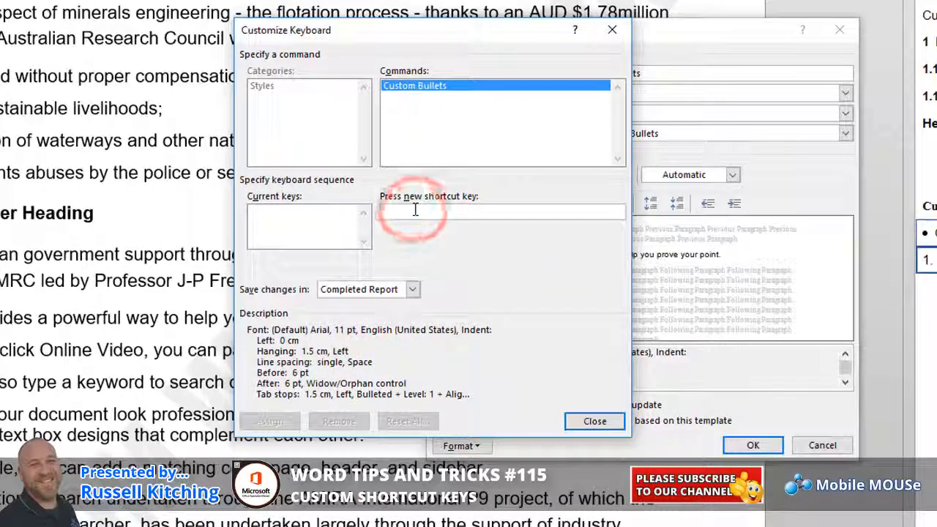
key(alt+n)
key(2)
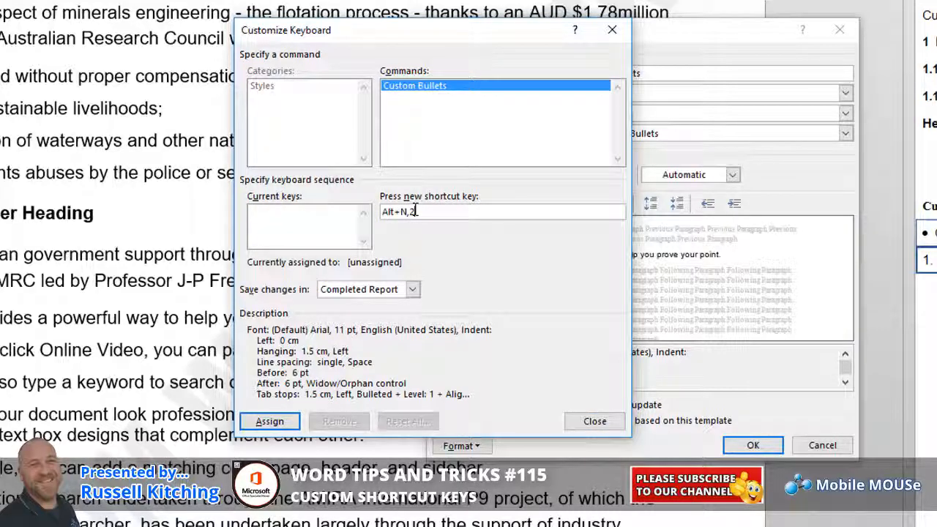
click(269, 421)
click(594, 421)
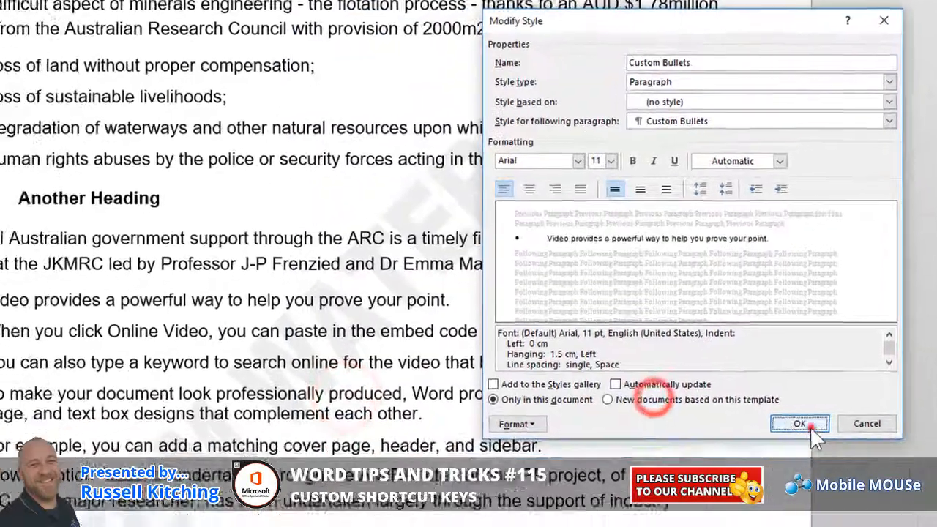
click(800, 423)
- Try the Alt+N,2 shortcut on the five numbered items under Another Heading, and undo the style change
drag(151, 238, 185, 366)
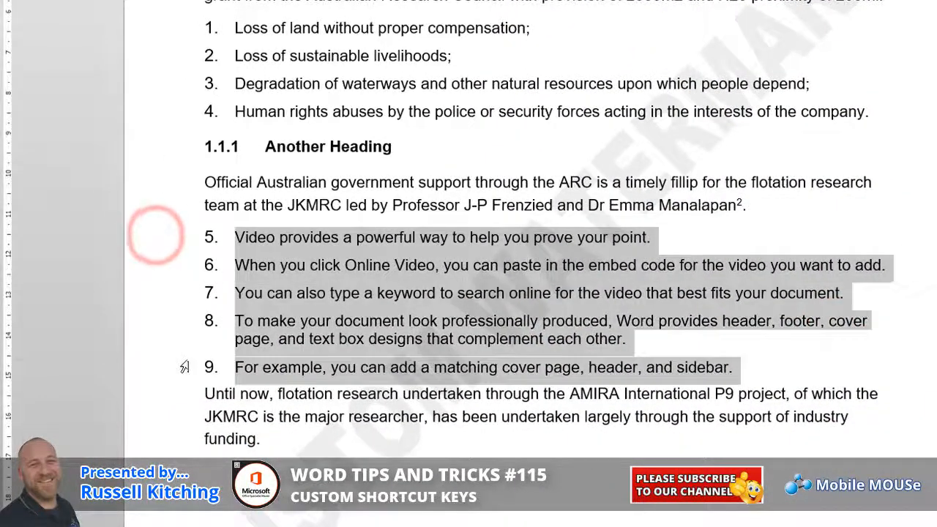
key(alt+n)
key(2)
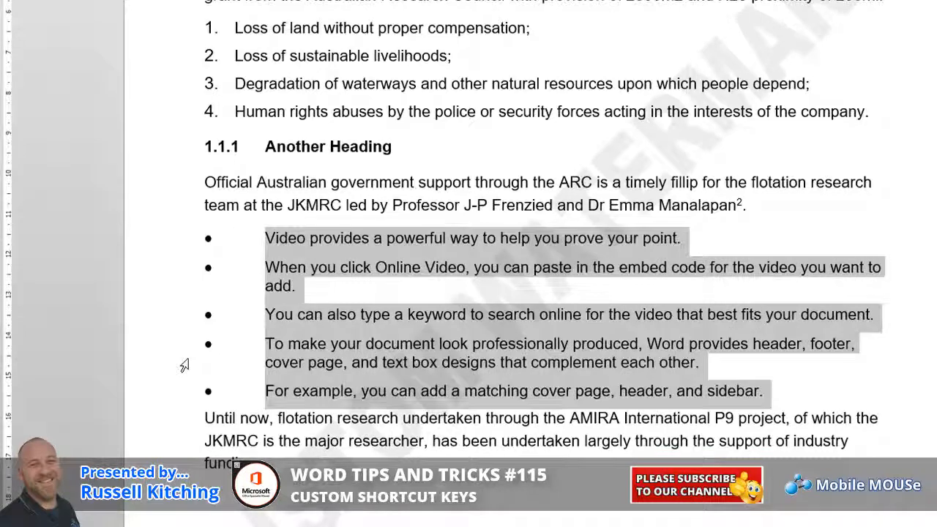
key(ctrl+z)
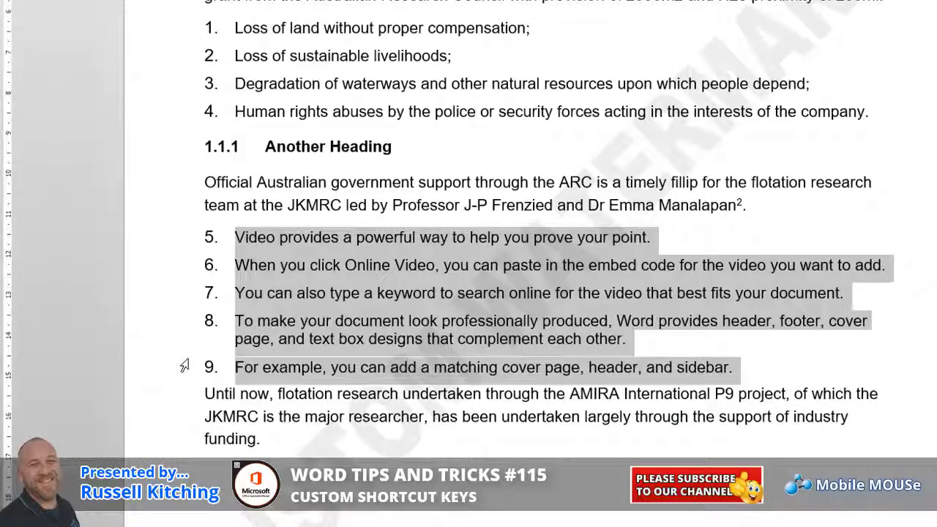
- Restart the numbered list under Another Heading at 1, and set it back to continue the previous numbering
click(307, 265)
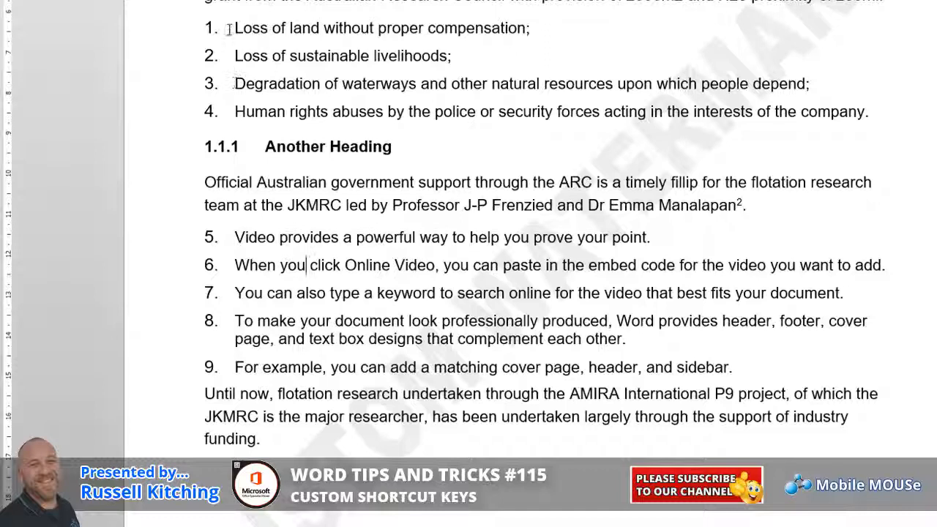
click(307, 265)
right_click(208, 237)
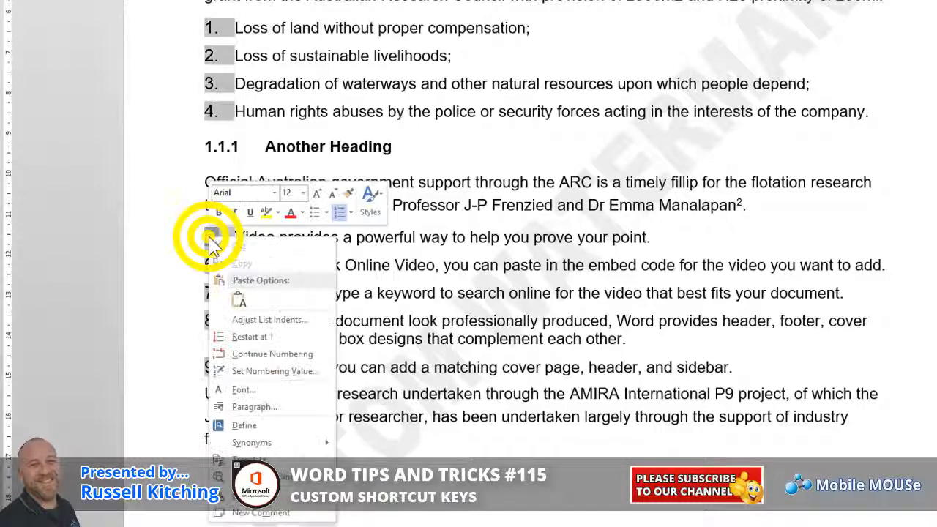
click(268, 339)
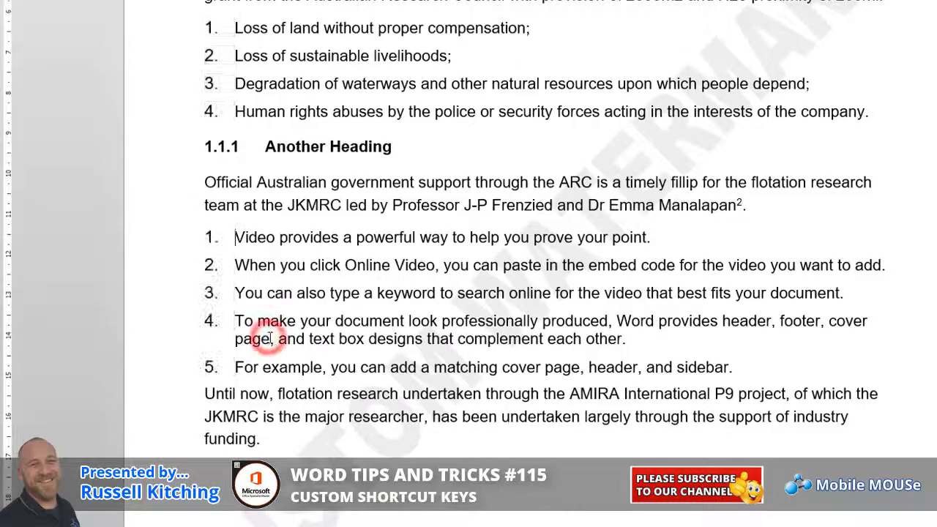
right_click(212, 234)
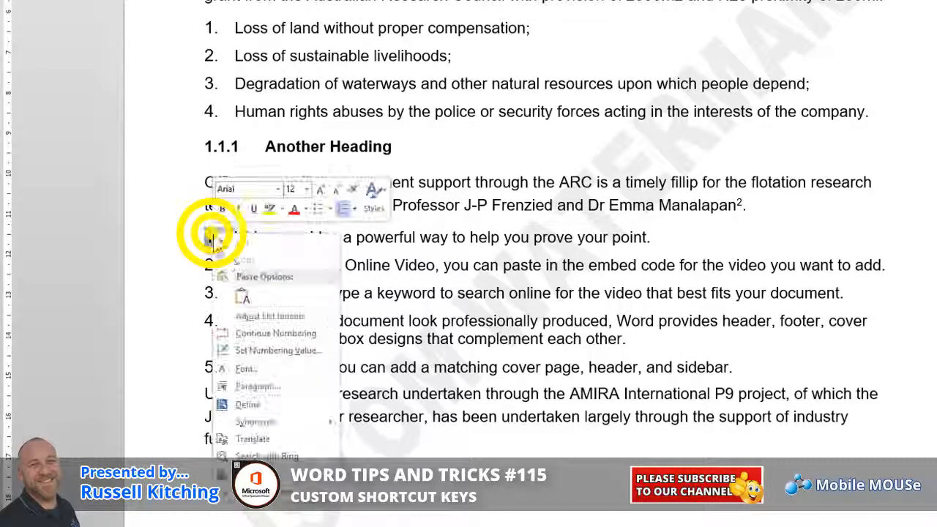
click(252, 329)
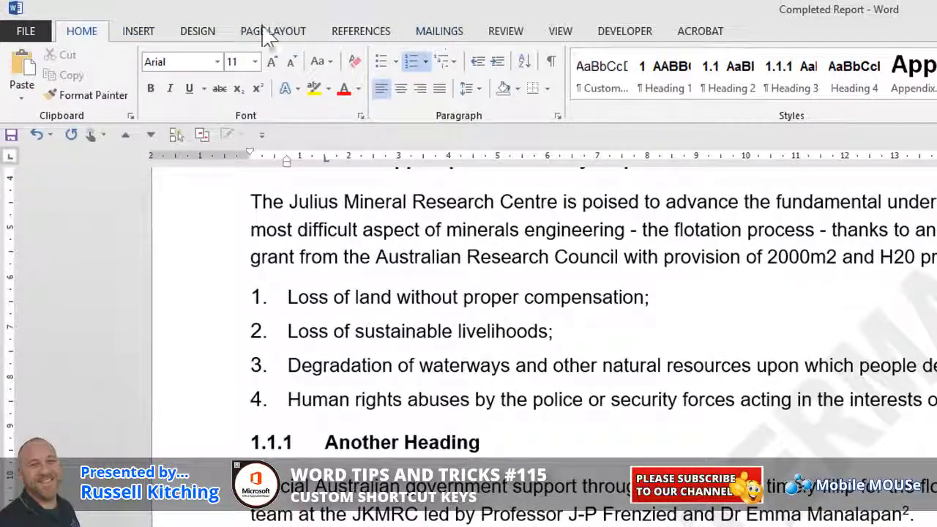
- Open the keyboard shortcut customization for all commands from the ribbon customization options
right_click(368, 35)
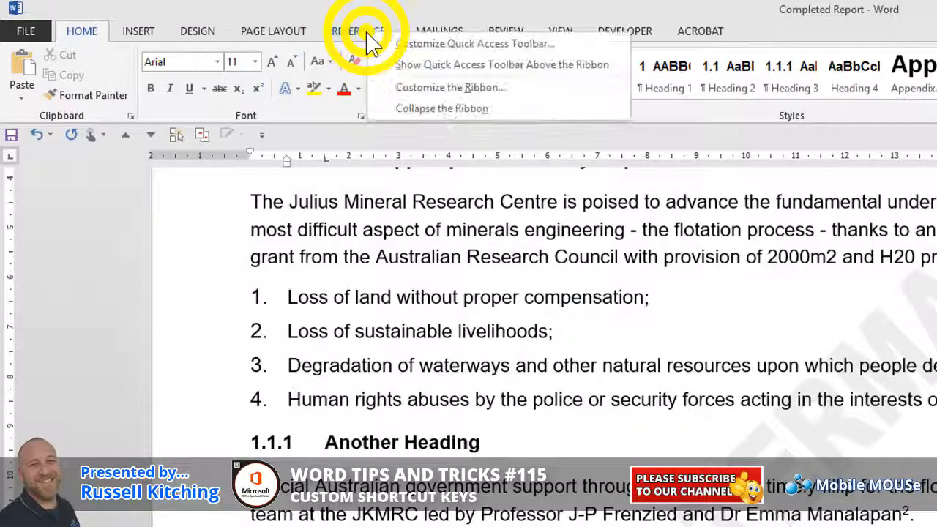
click(401, 95)
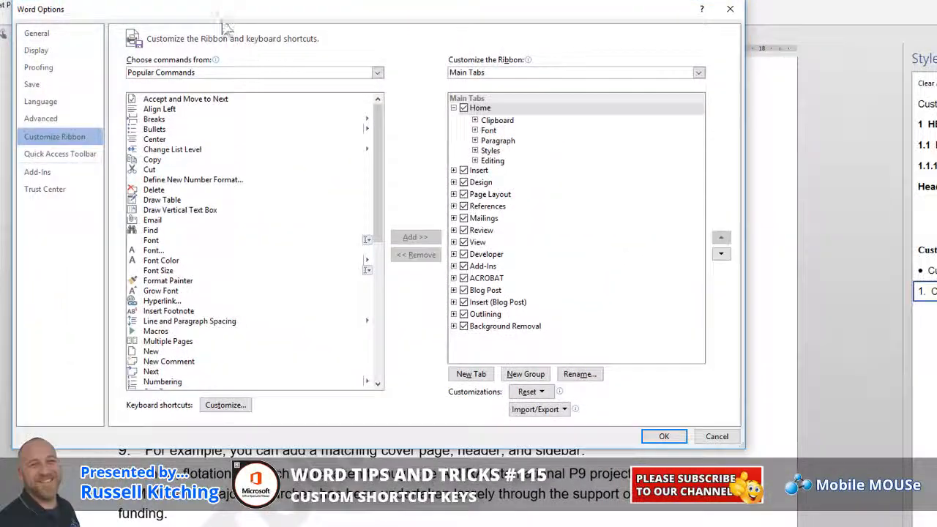
click(227, 406)
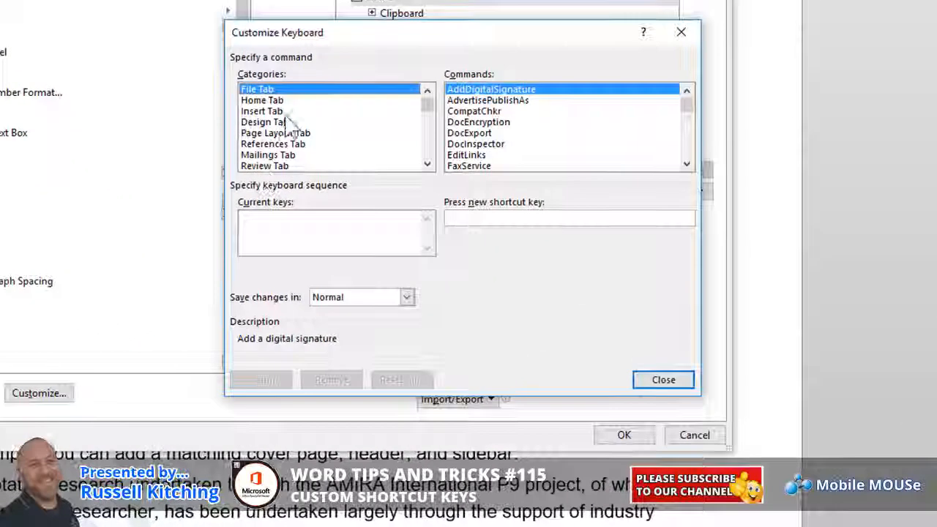
- Browse the shortcut command categories, including the commands of the Insert, References and Mailings tabs
click(400, 179)
click(398, 187)
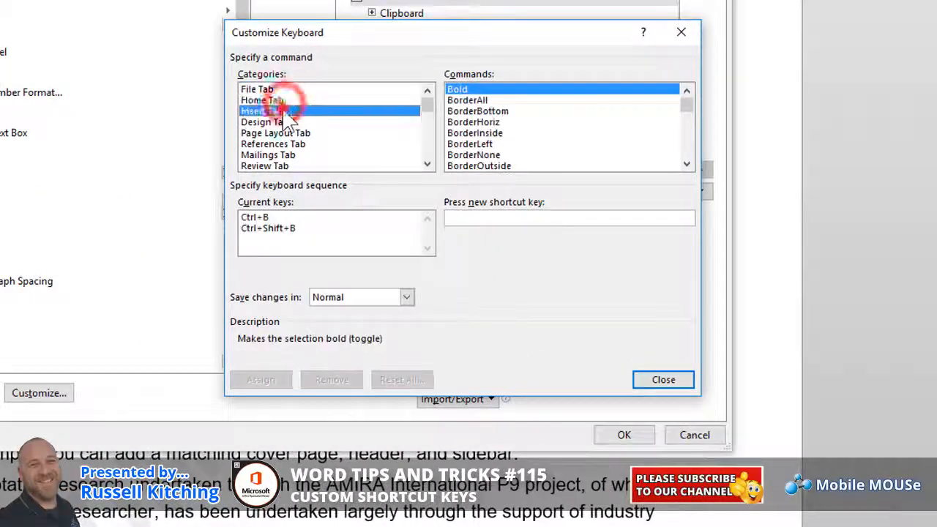
click(282, 122)
click(286, 132)
click(355, 144)
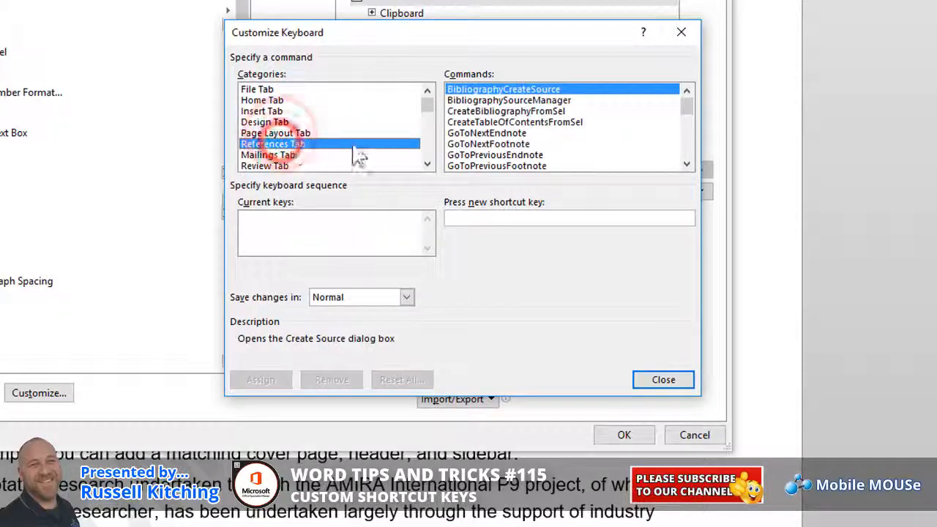
click(565, 143)
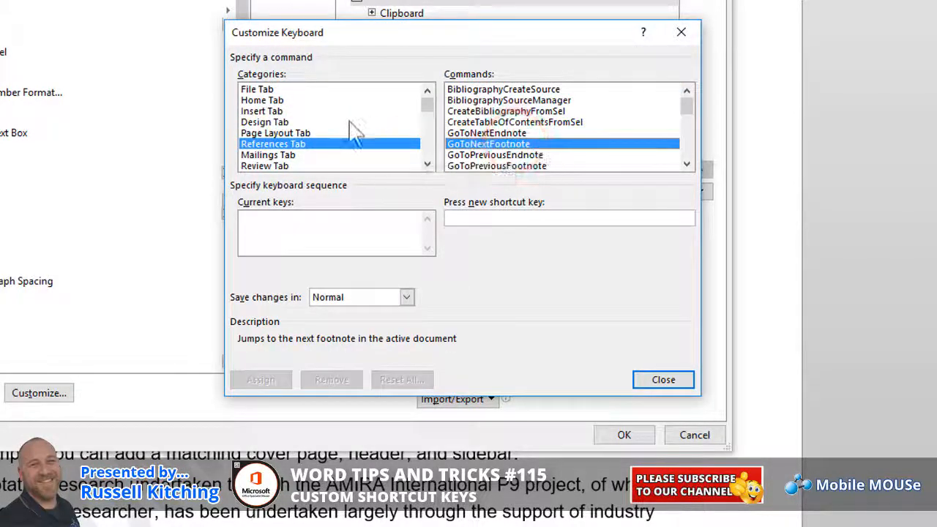
click(329, 111)
click(452, 122)
click(472, 144)
click(499, 154)
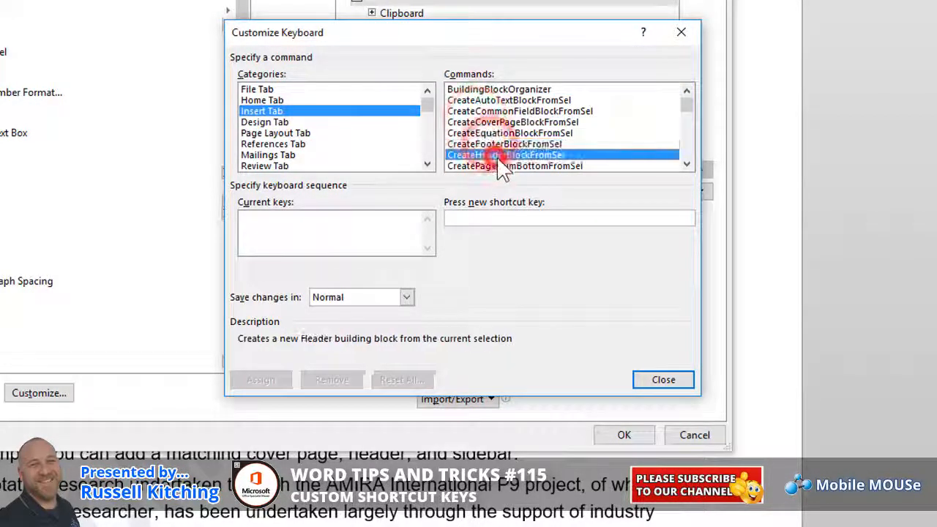
click(355, 151)
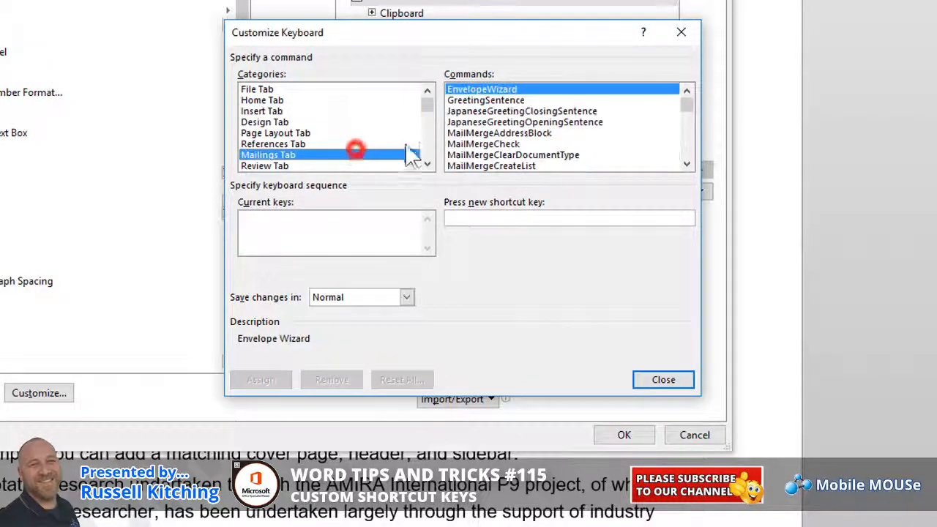
scroll(406, 148, down, 5)
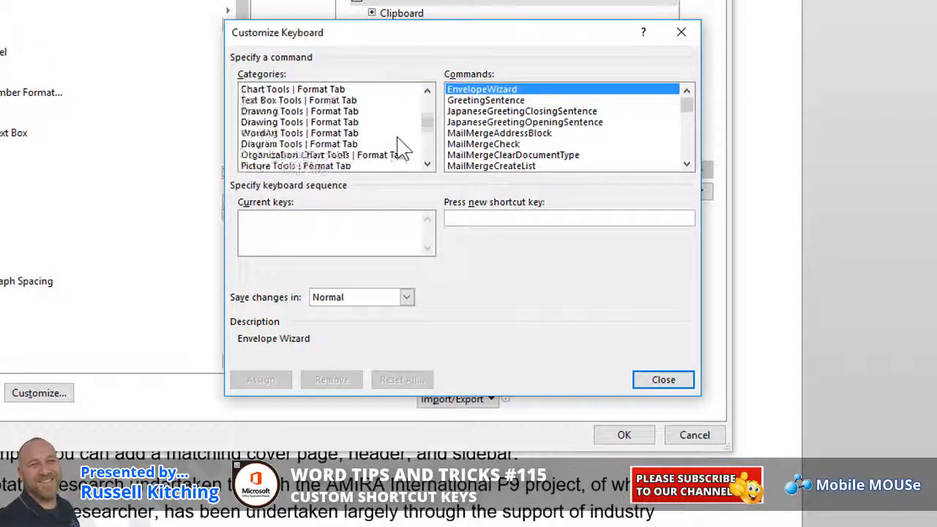
scroll(404, 149, down, 8)
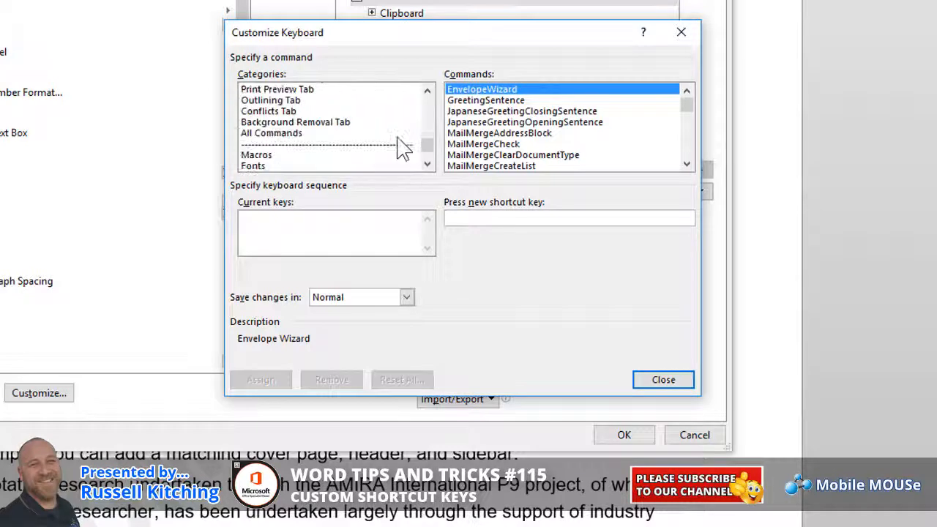
- Assign the shortcut Alt+R to the RestartNumbering command from All Commands, saving the change in Completed Report
click(315, 134)
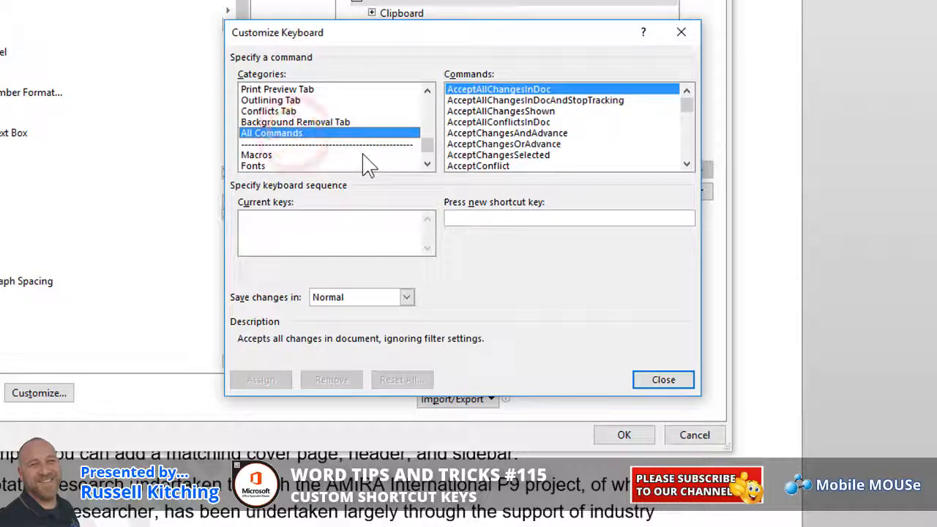
click(516, 132)
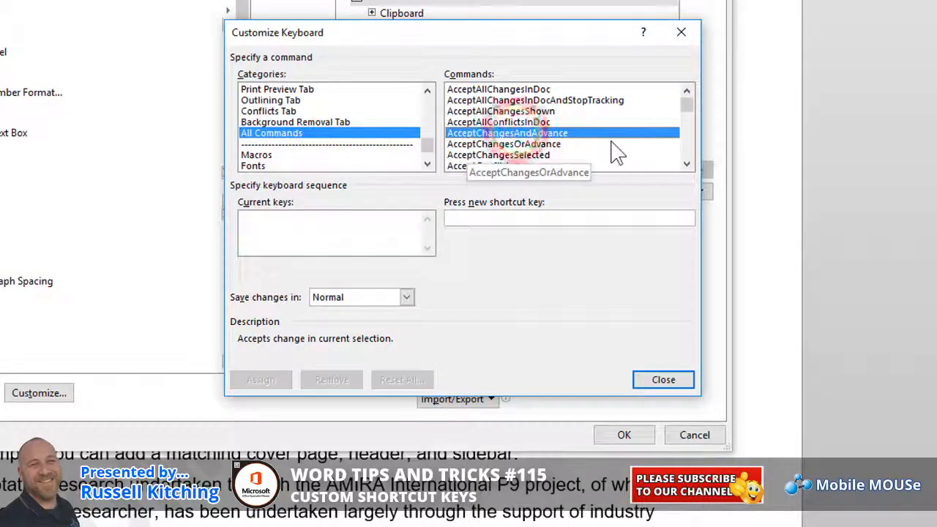
text(re)
scroll(657, 165, down, 5)
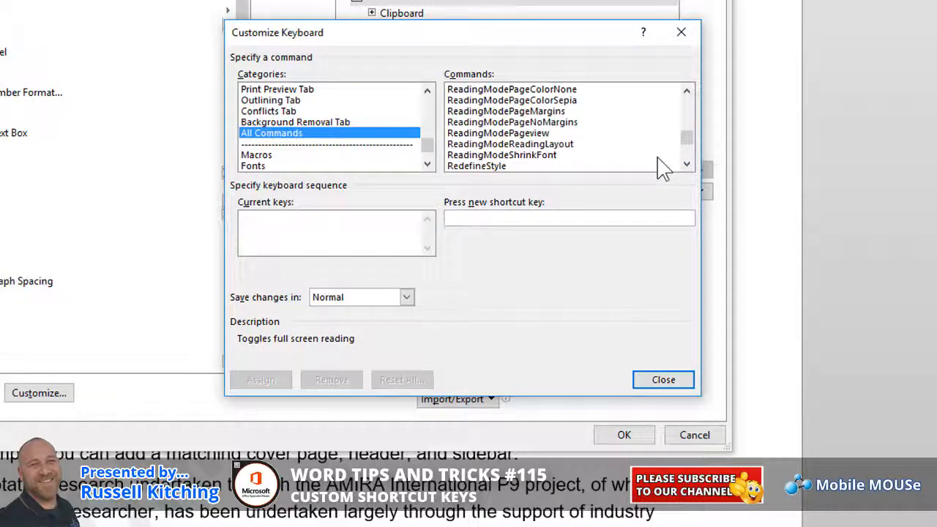
scroll(662, 168, down, 10)
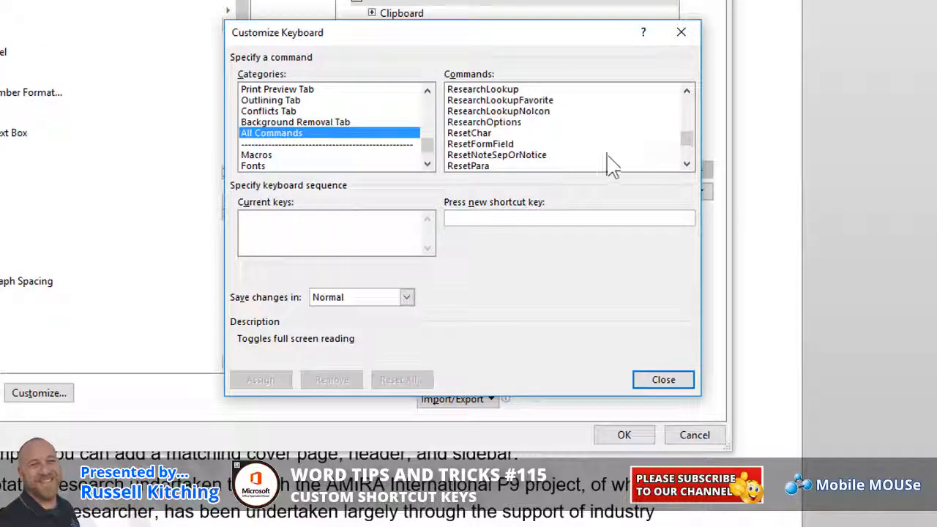
scroll(594, 169, down, 3)
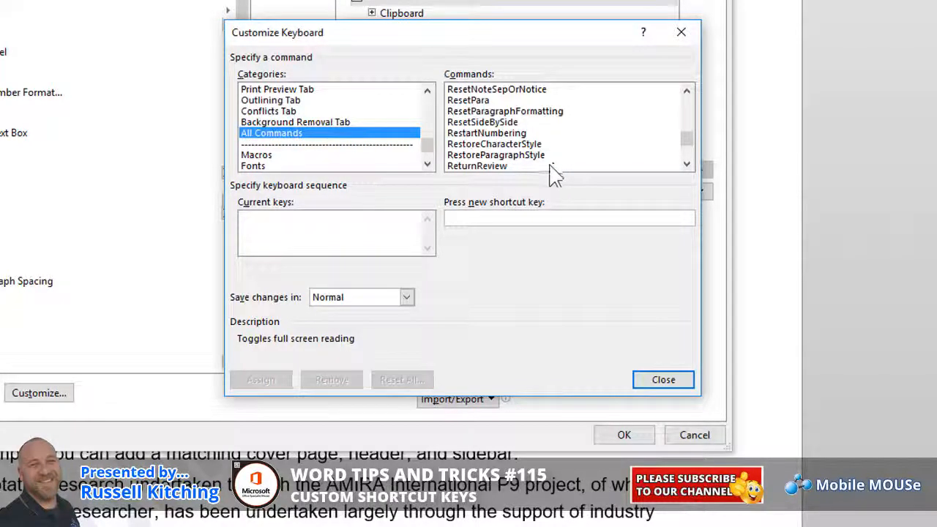
click(532, 134)
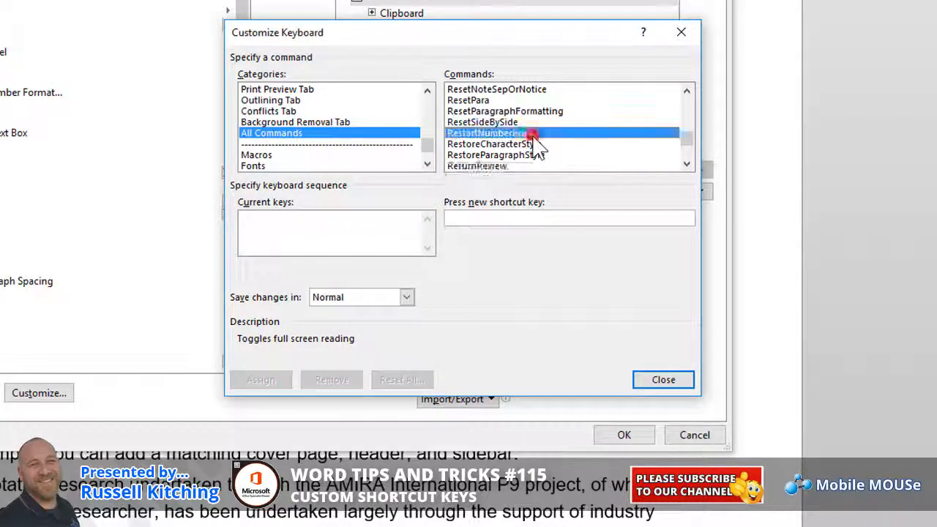
click(507, 218)
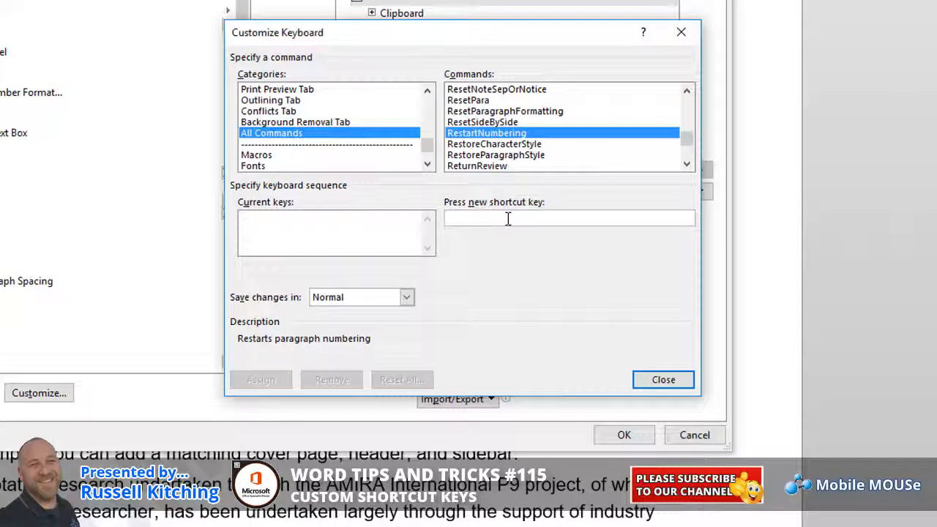
key(alt+r)
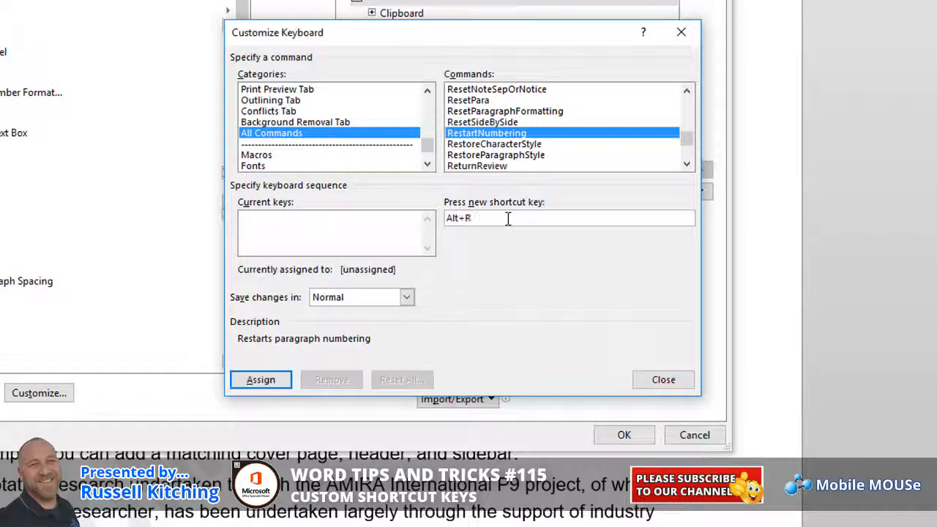
click(406, 300)
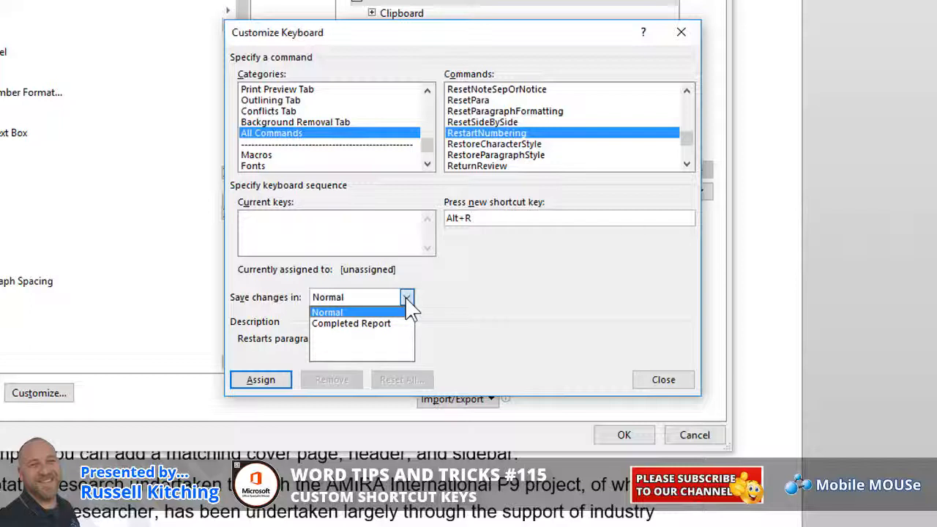
click(366, 324)
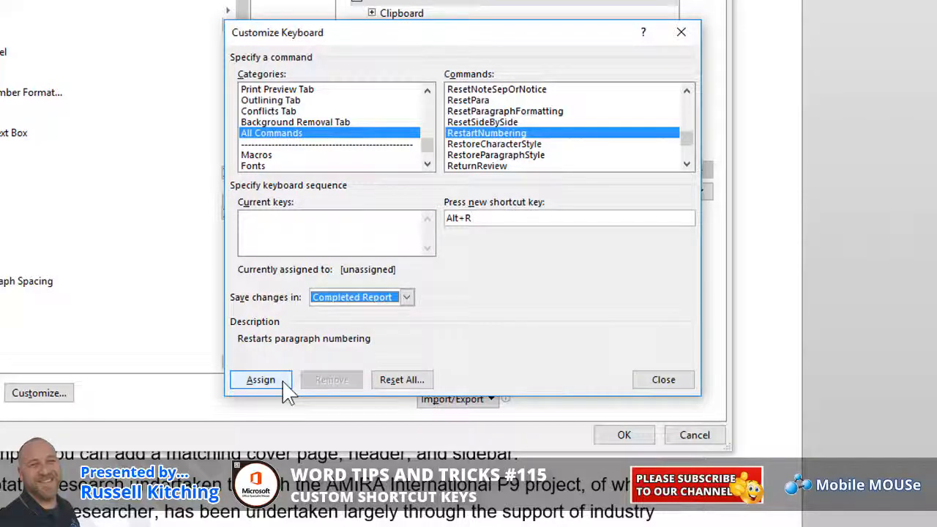
click(260, 380)
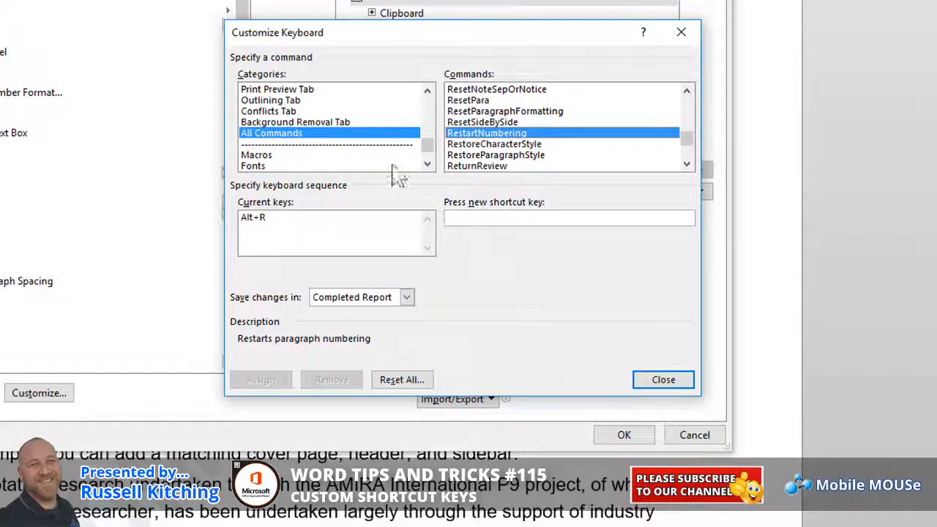
- Assign the shortcut Alt+C to the ContinueNumbering command in Completed Report, and return to the document
click(540, 123)
key(c)
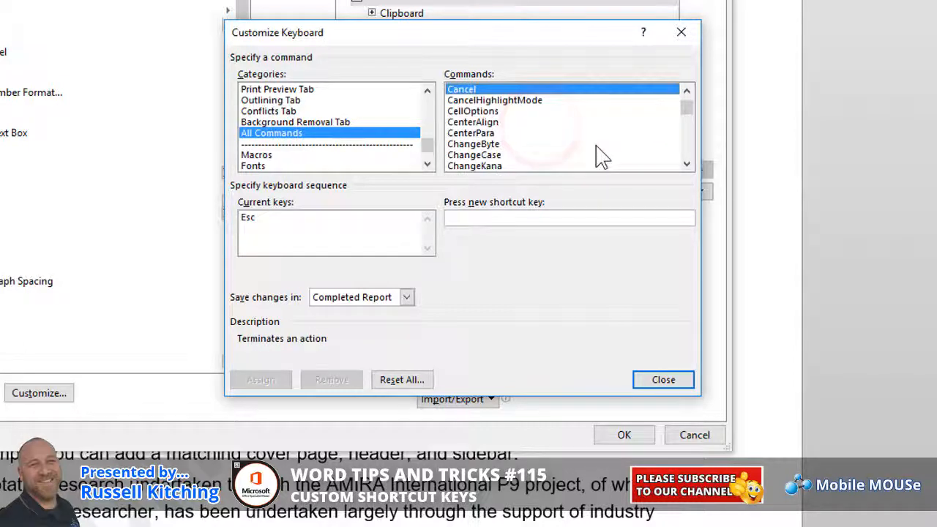
key(o)
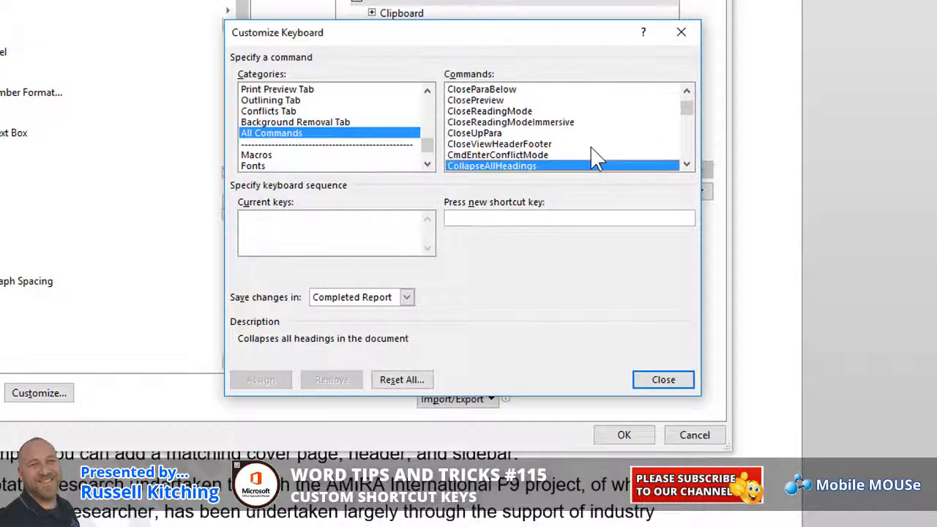
scroll(597, 158, down, 3)
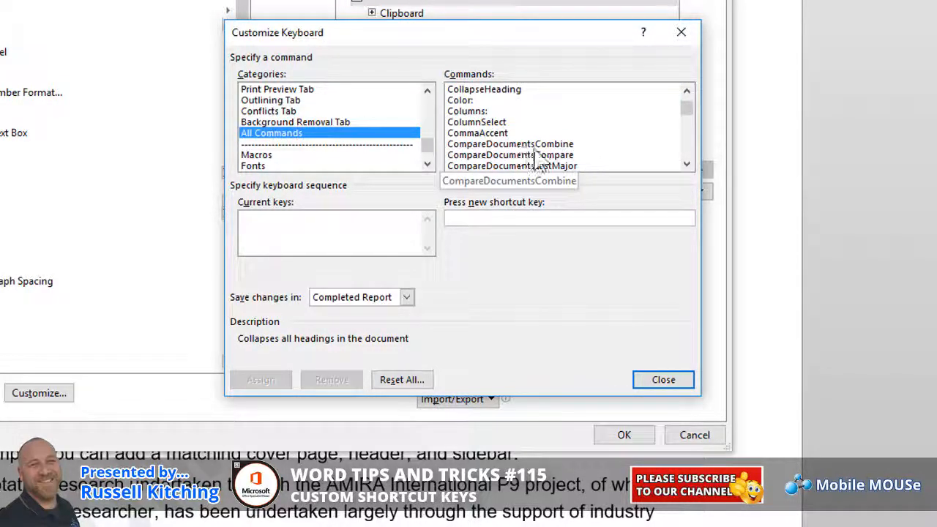
scroll(534, 157, down, 4)
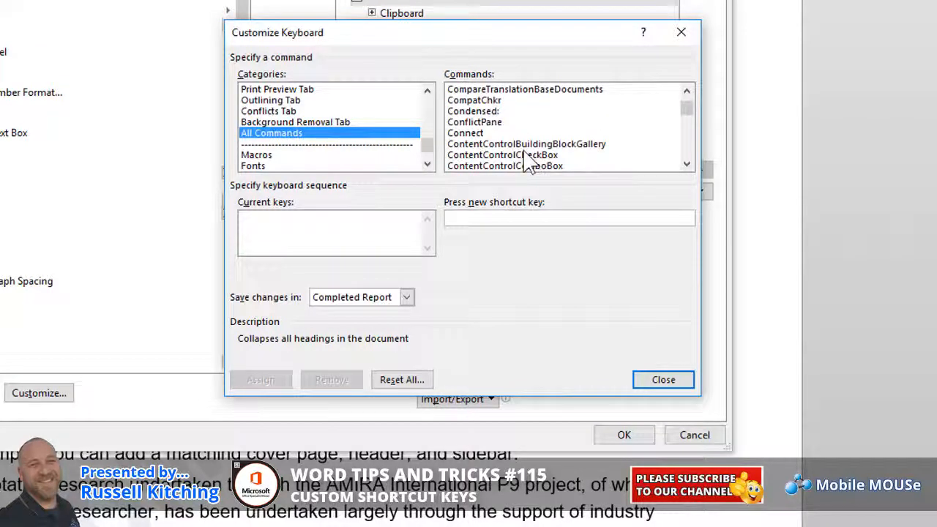
scroll(530, 161, down, 3)
scroll(528, 161, down, 2)
scroll(523, 157, down, 1)
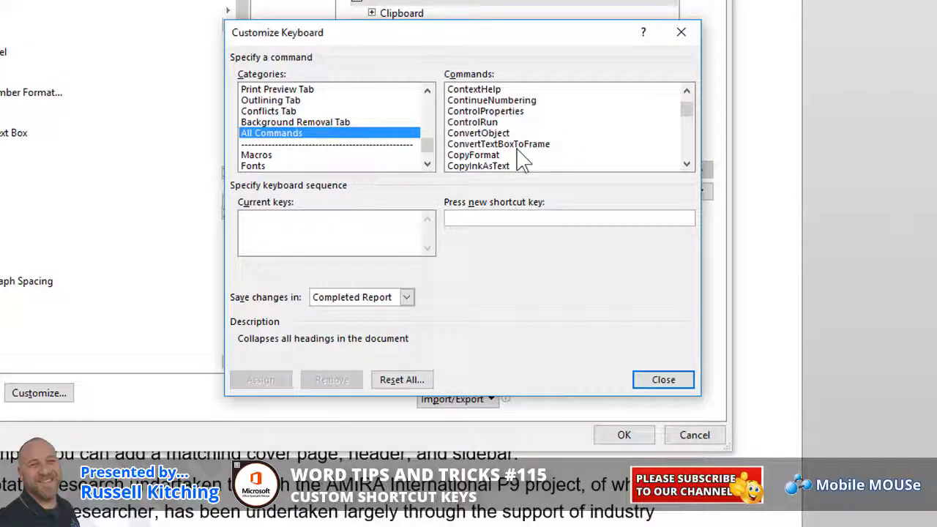
click(514, 101)
click(489, 217)
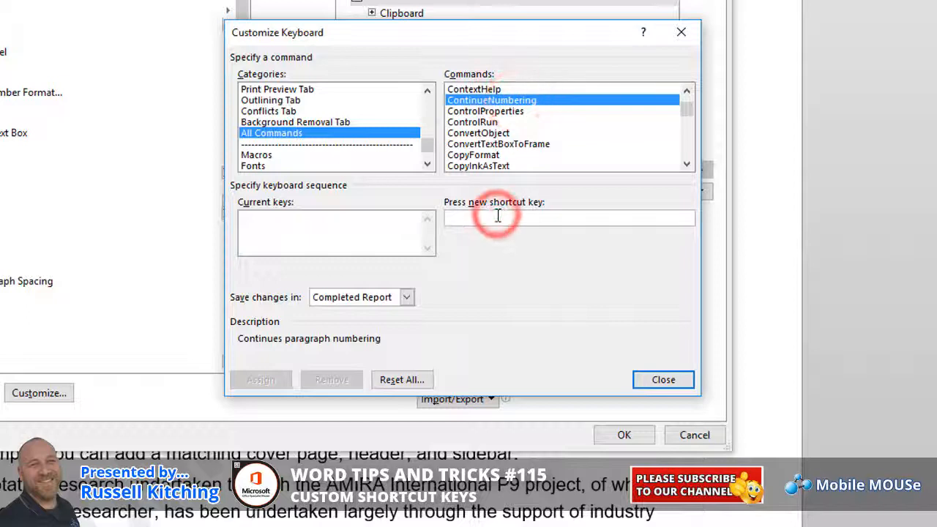
key(alt+c)
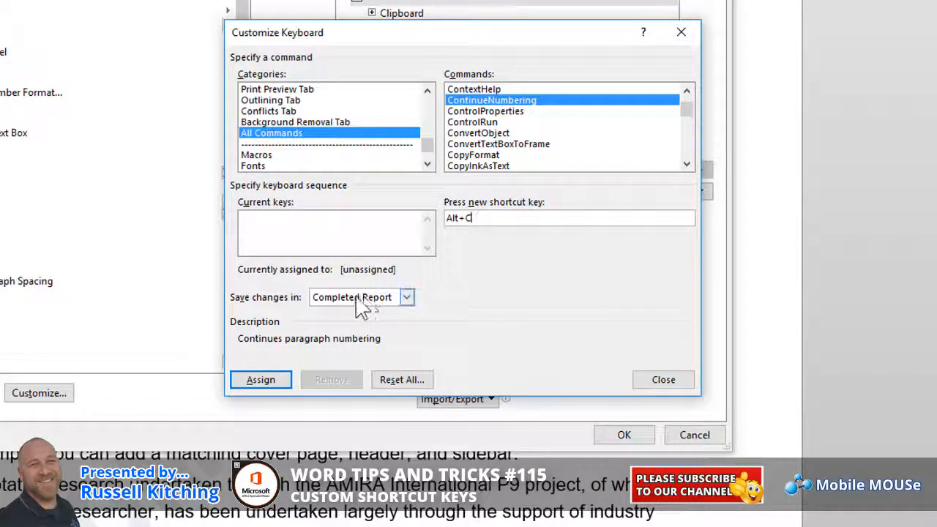
click(262, 379)
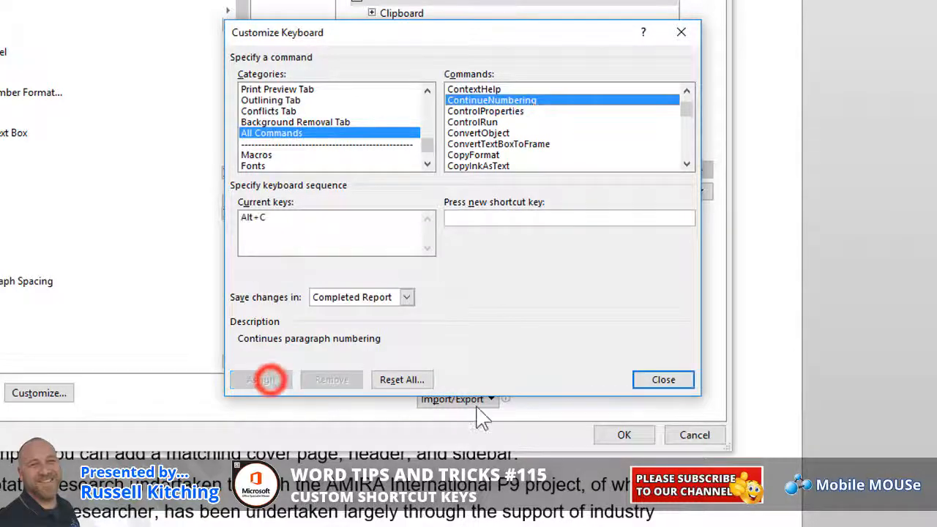
click(663, 379)
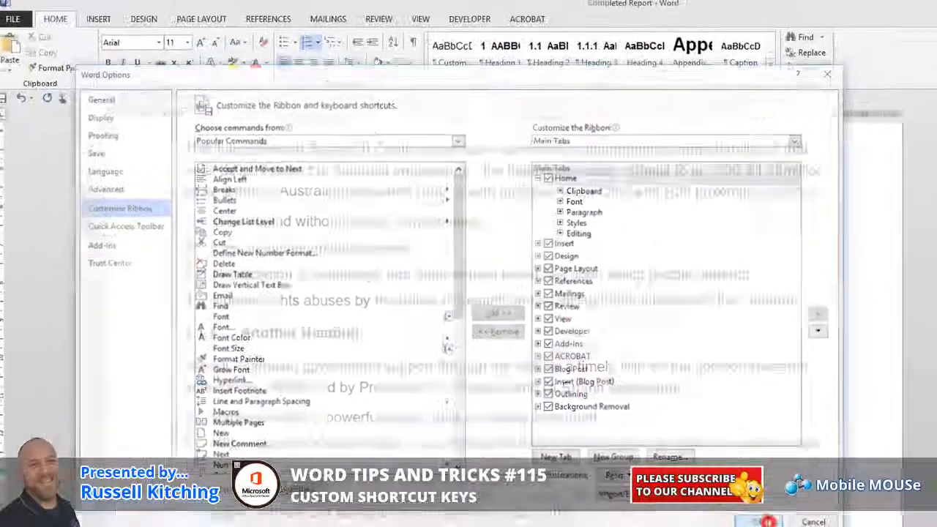
click(668, 464)
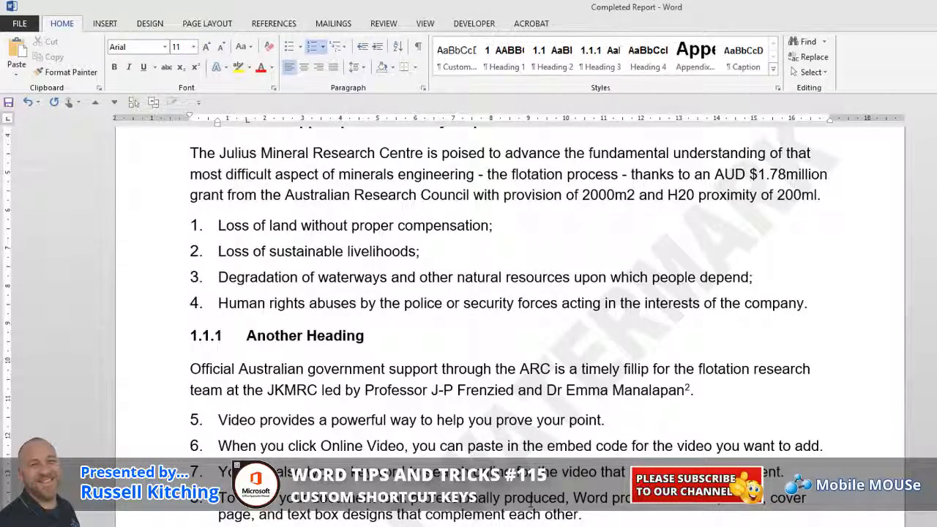
- Reopen the keyboard shortcut customization and list the macros with changes saved in Completed Report
right_click(284, 24)
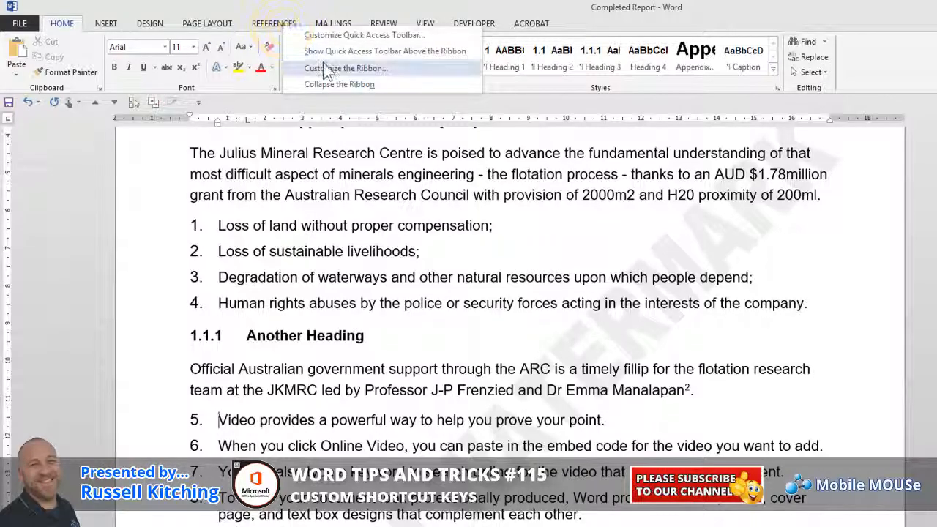
click(322, 64)
click(311, 341)
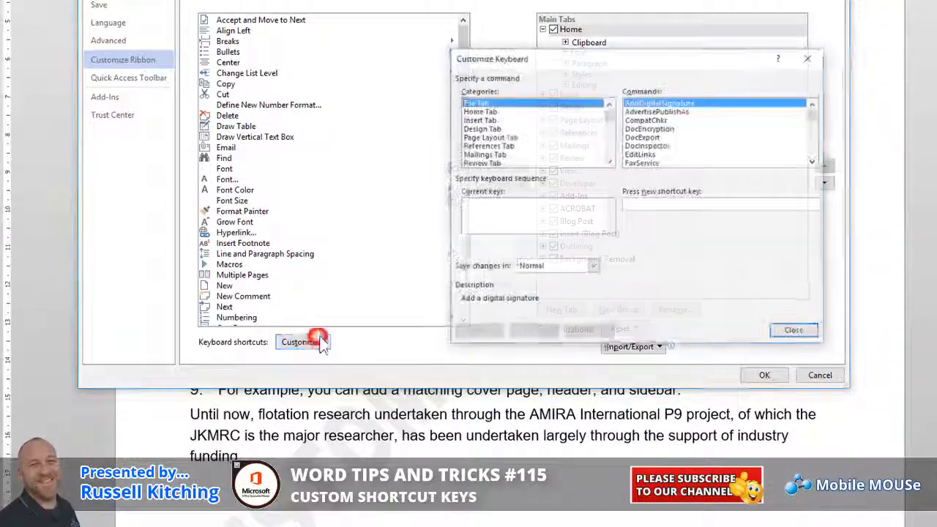
drag(608, 117, 609, 162)
click(512, 137)
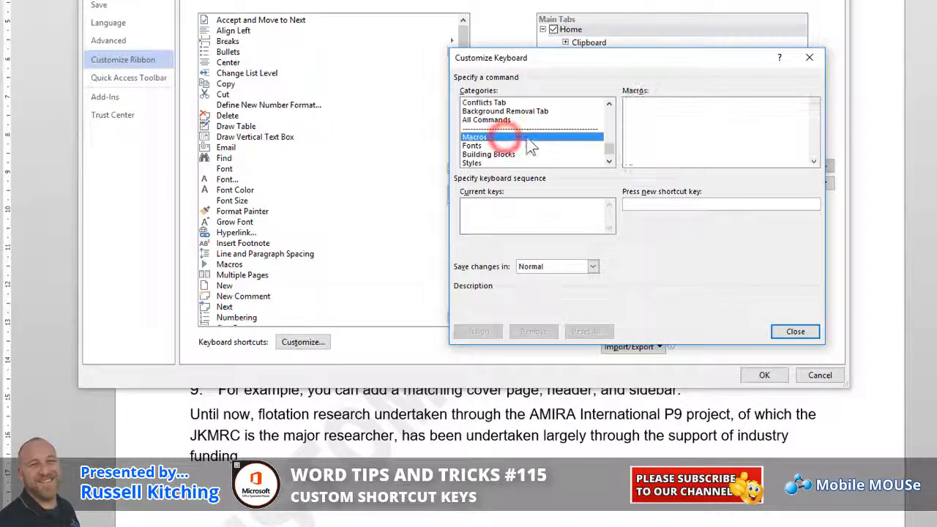
click(582, 267)
click(563, 291)
- Assign the shortcut Alt+W to the RemoveWatermarks macro
click(650, 119)
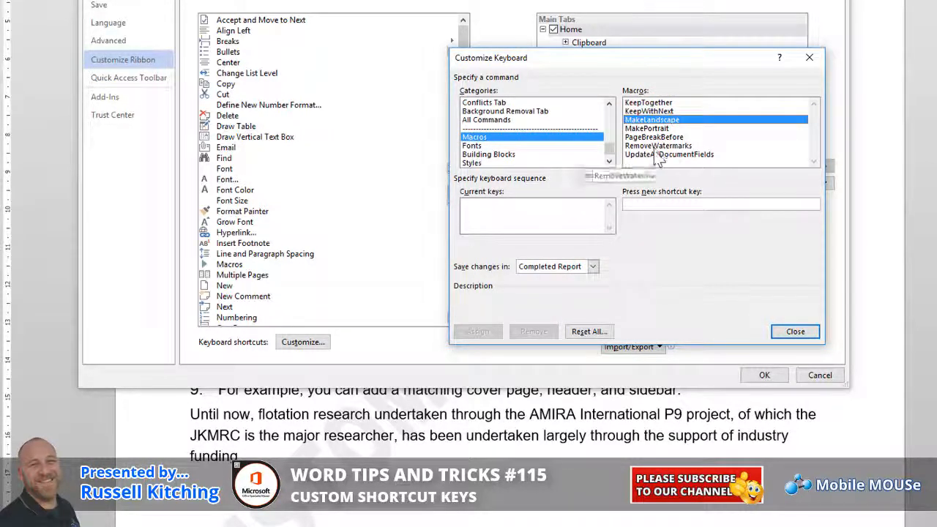
click(668, 147)
click(675, 204)
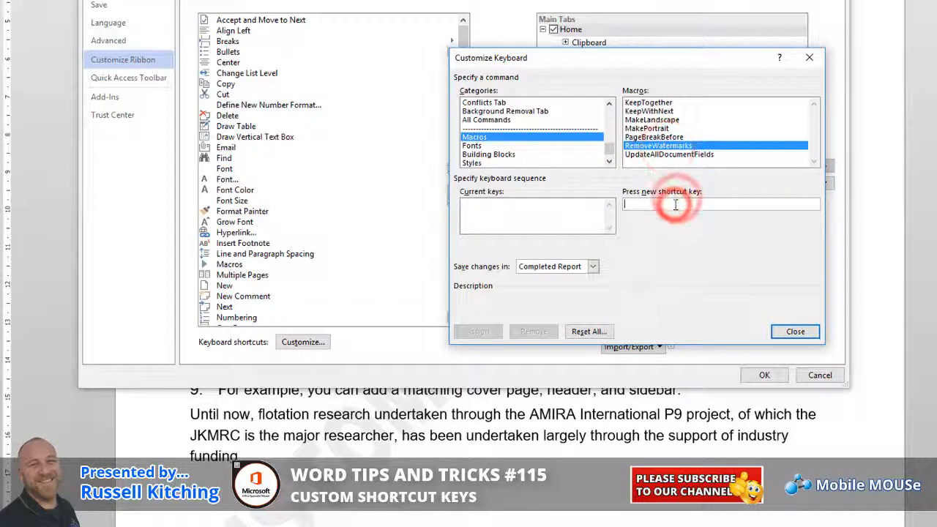
key(alt+w)
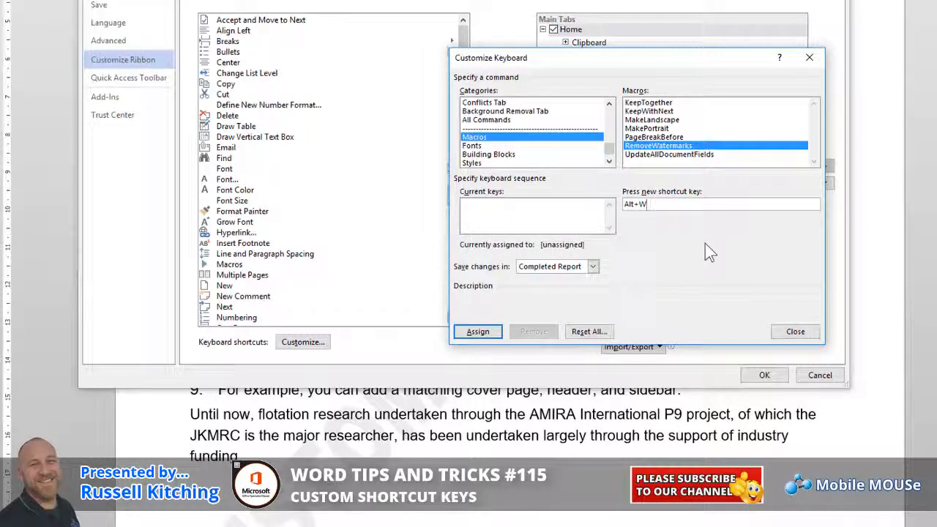
click(483, 331)
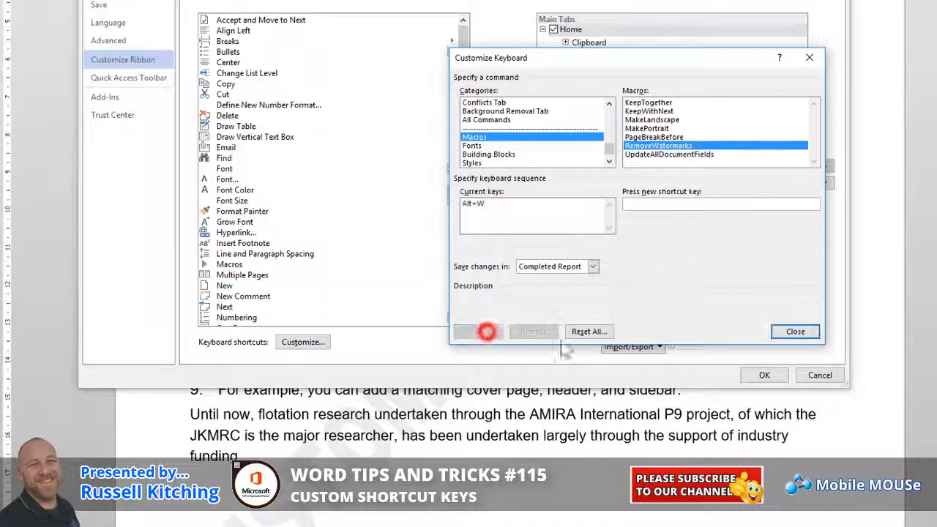
- Confirm the shortcut customization, return to the numbered list in the document and run the RemoveWatermarks macro
click(794, 331)
click(769, 373)
click(527, 124)
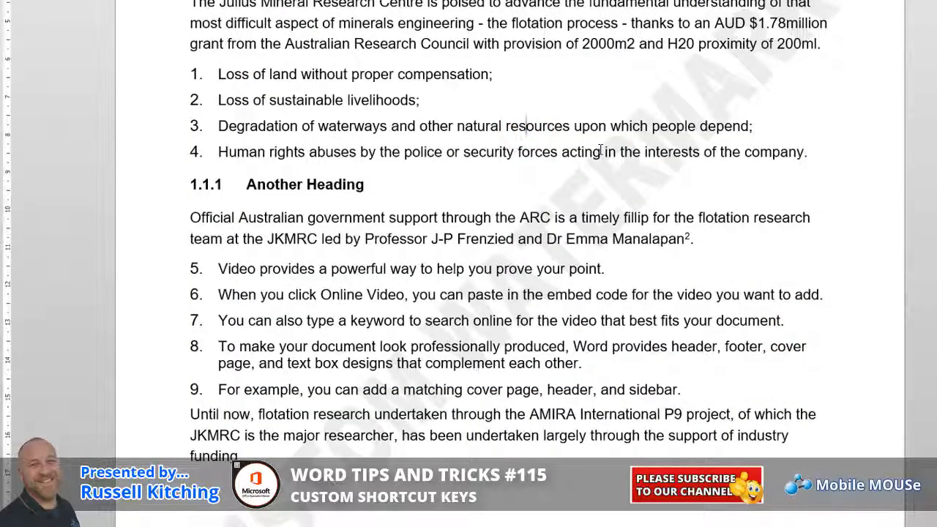
key(alt+w)
click(676, 261)
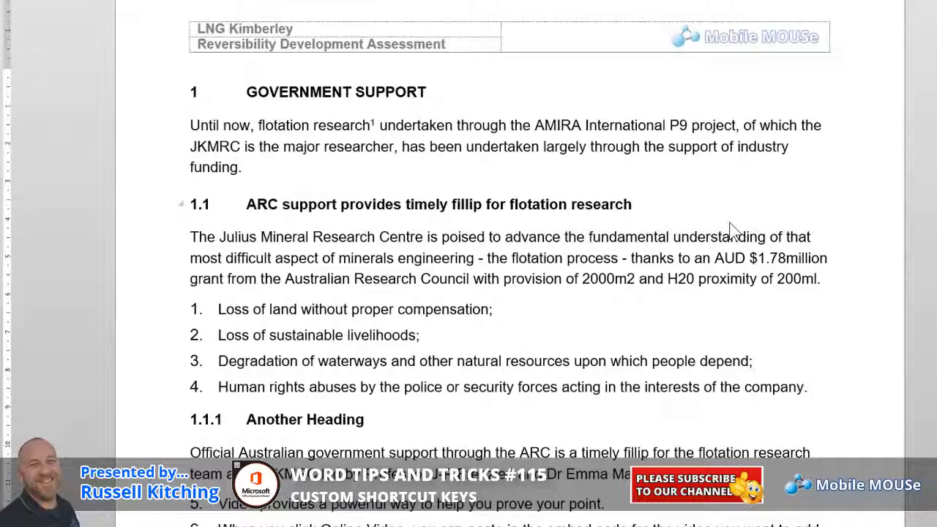
- Try restarting the list numbering at the item "Video provides a powerful way to help you prove your point", and undo the restart
scroll(304, 319, down, 3)
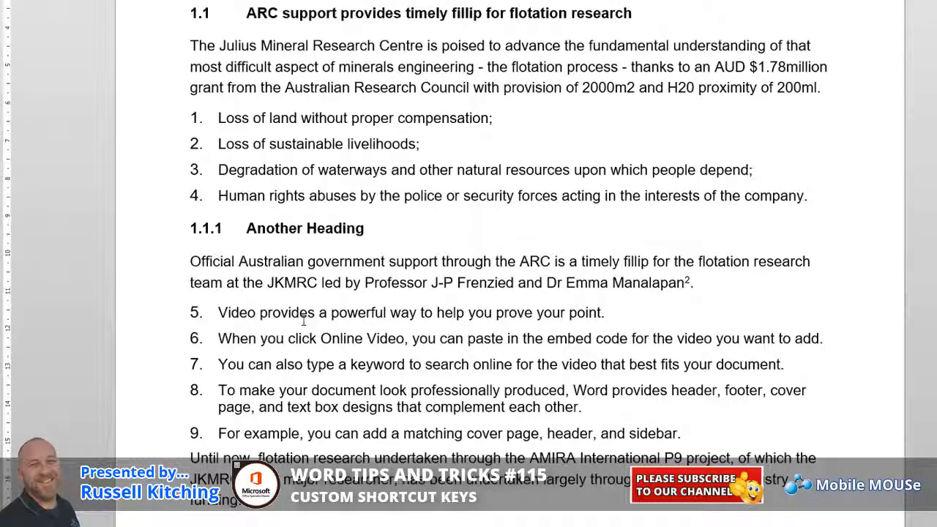
scroll(416, 262, up, 2)
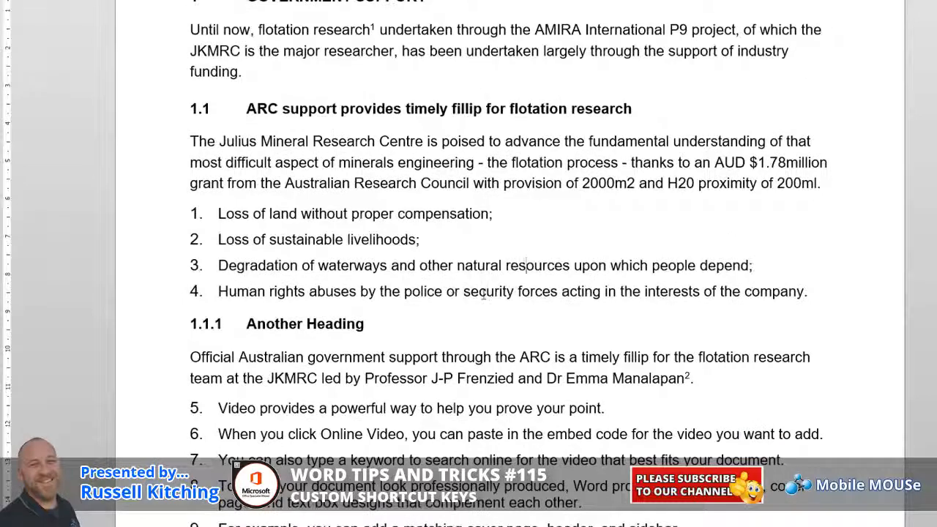
scroll(359, 324, down, 3)
click(218, 252)
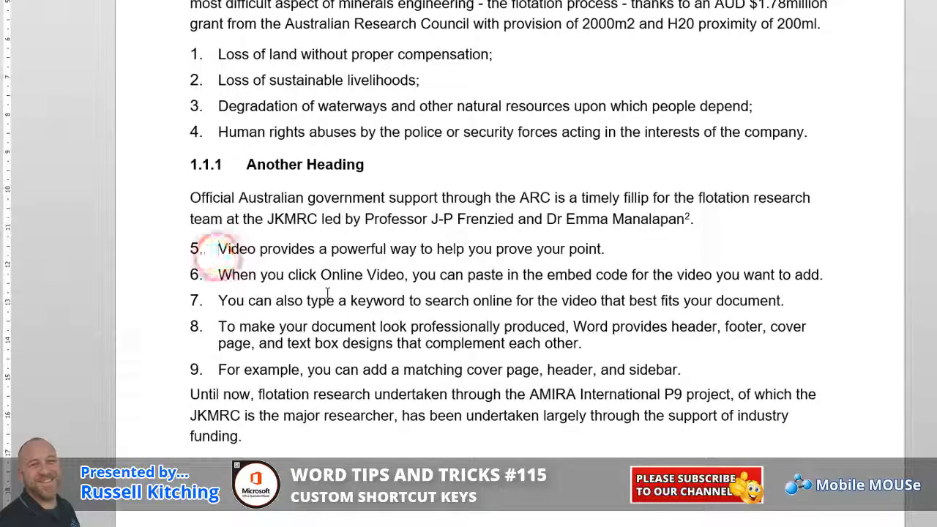
key(alt+r)
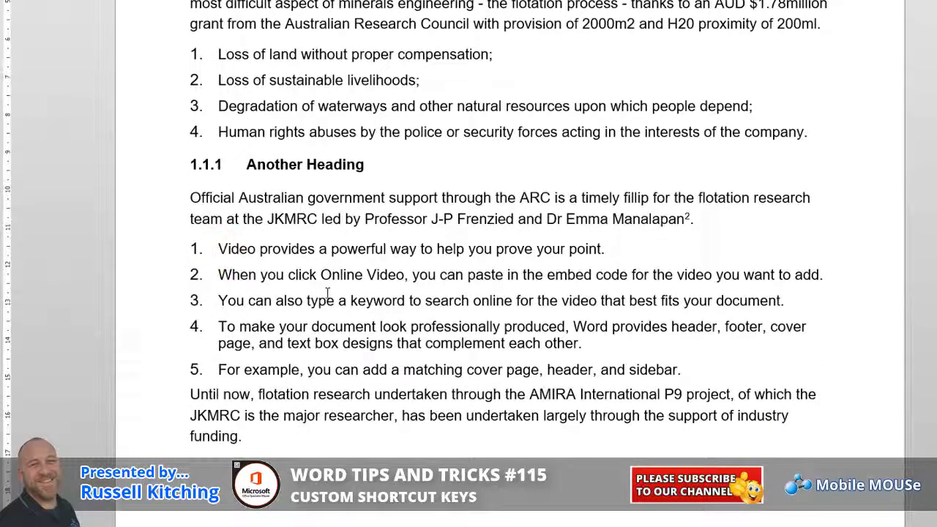
key(ctrl+z)
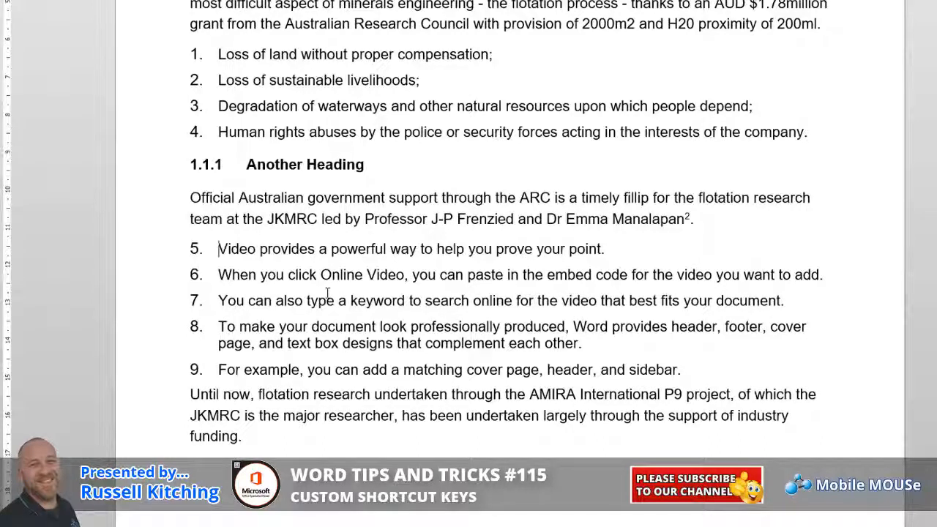